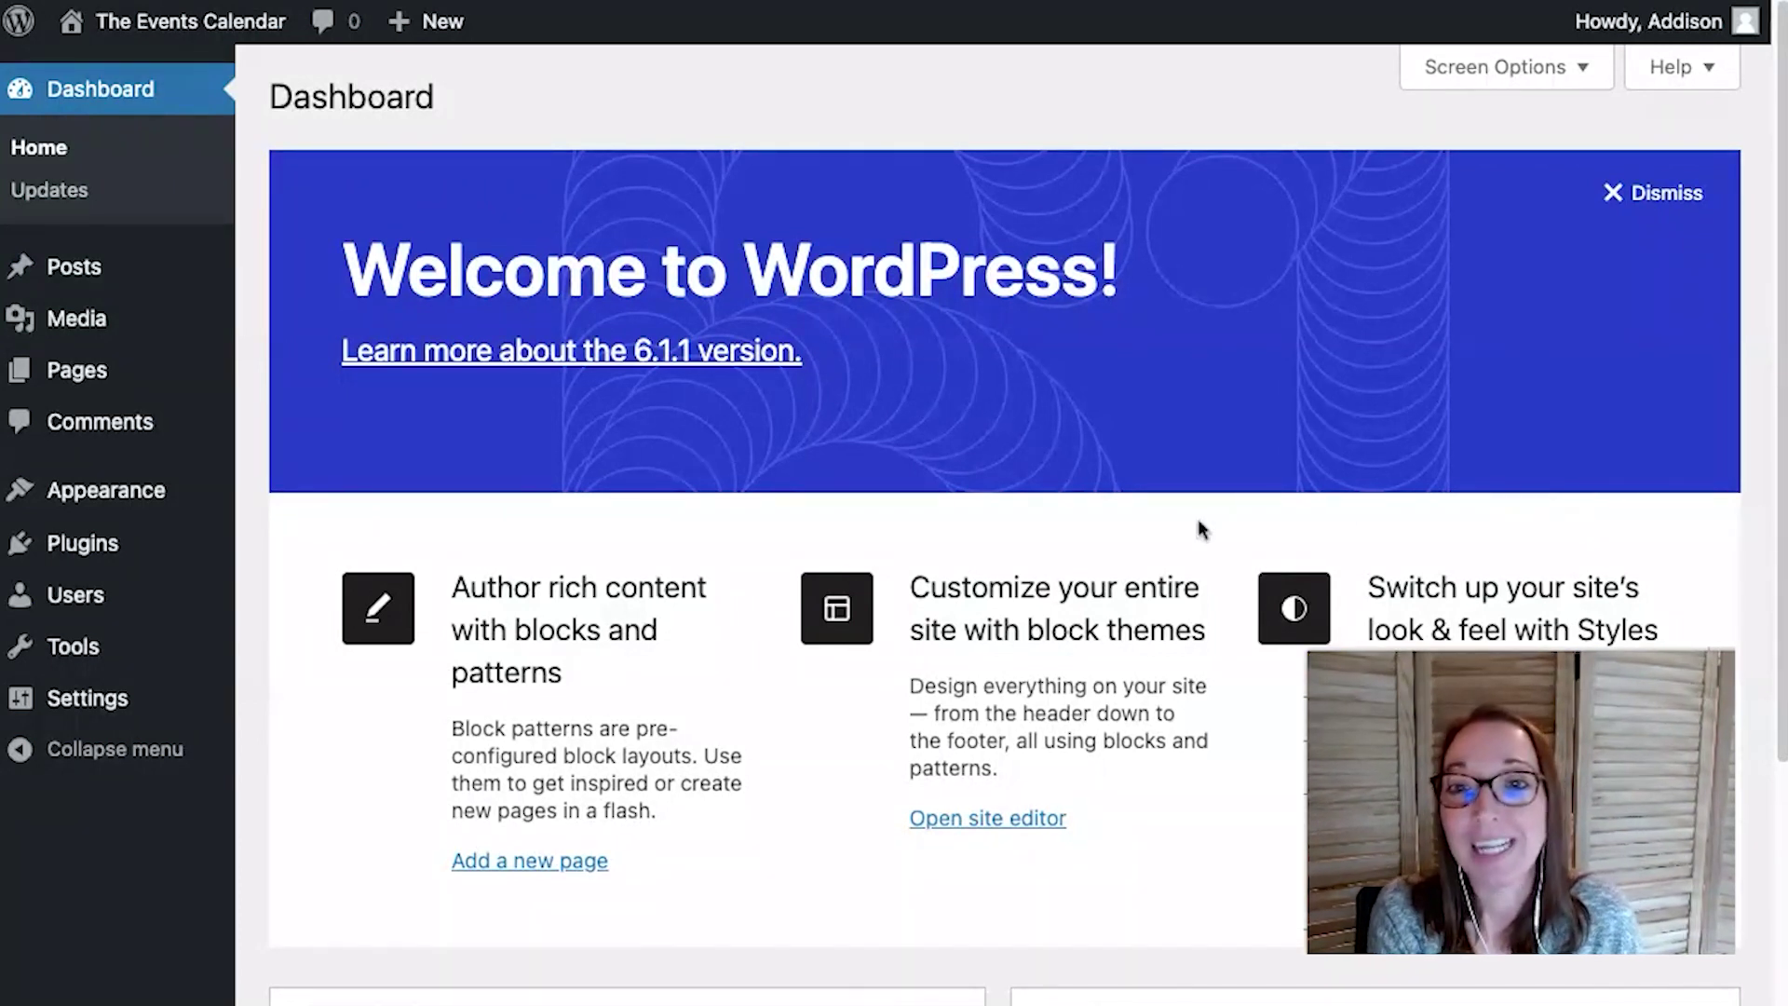
Search the theme directory for 'kadence' from Appearance > Themes > Add New
mouse_move(112, 492)
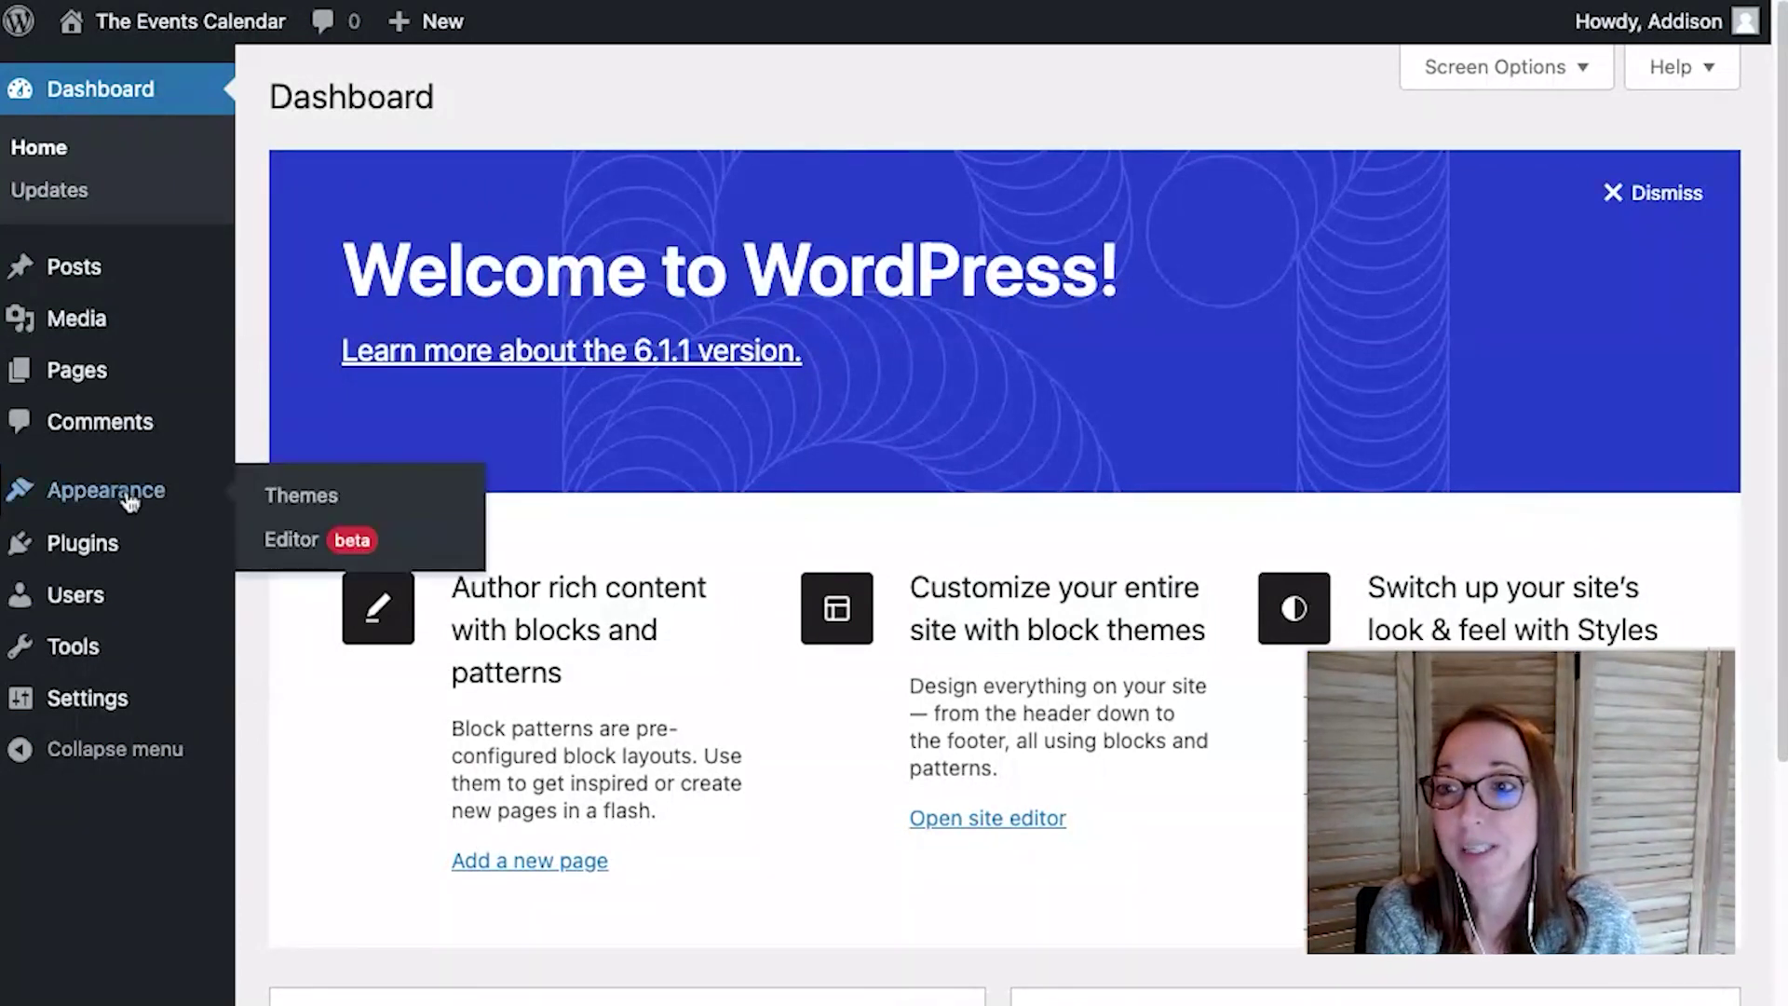
click(303, 497)
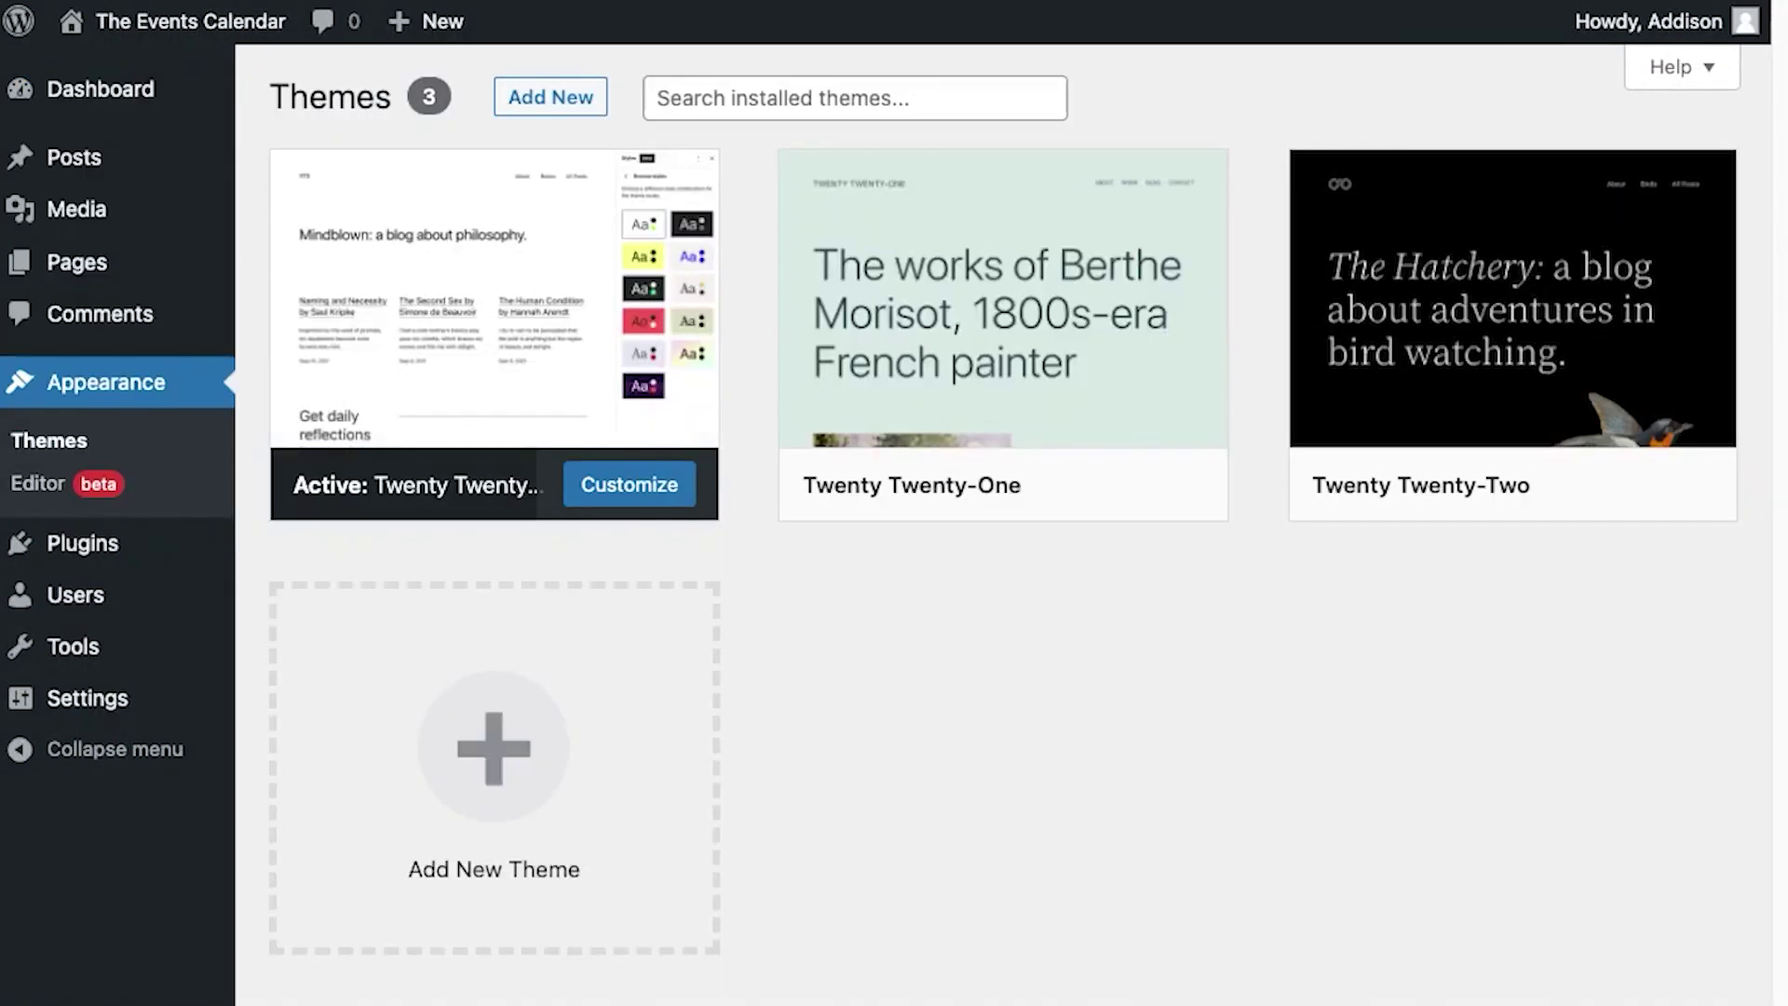
click(529, 99)
click(1347, 182)
text(kadence)
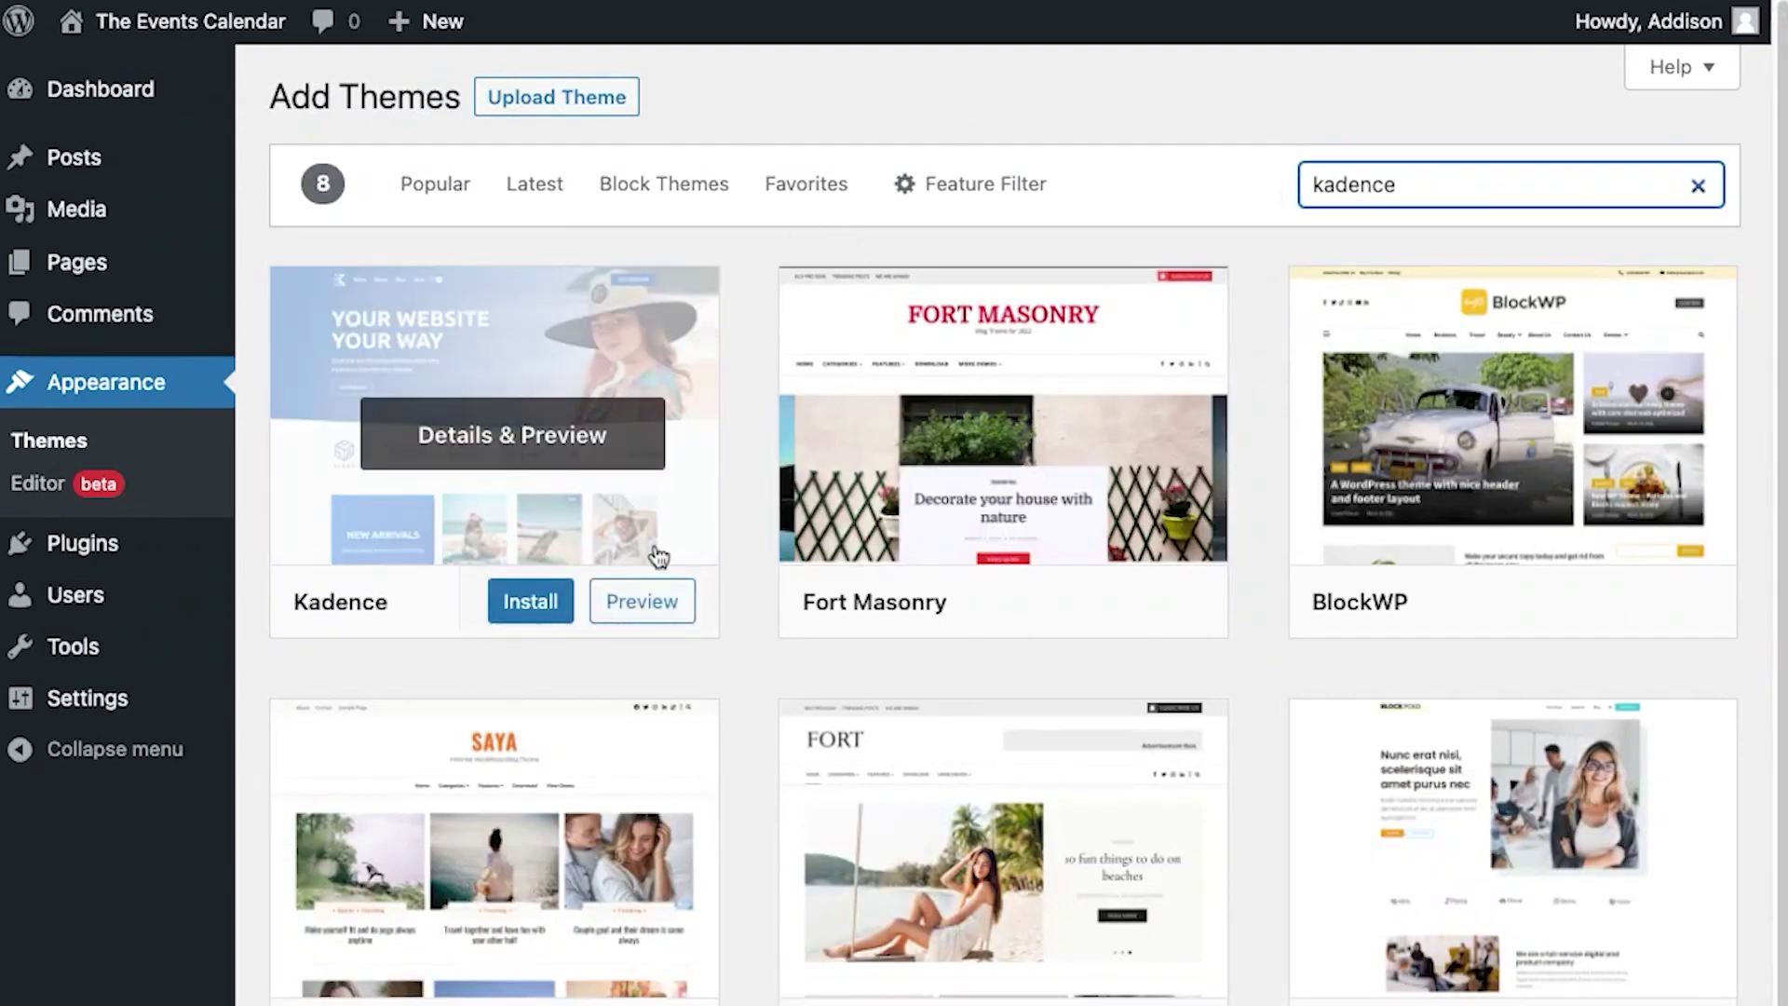
Install and activate the Kadence theme, then add the Kadence Starter Templates plugin
click(531, 608)
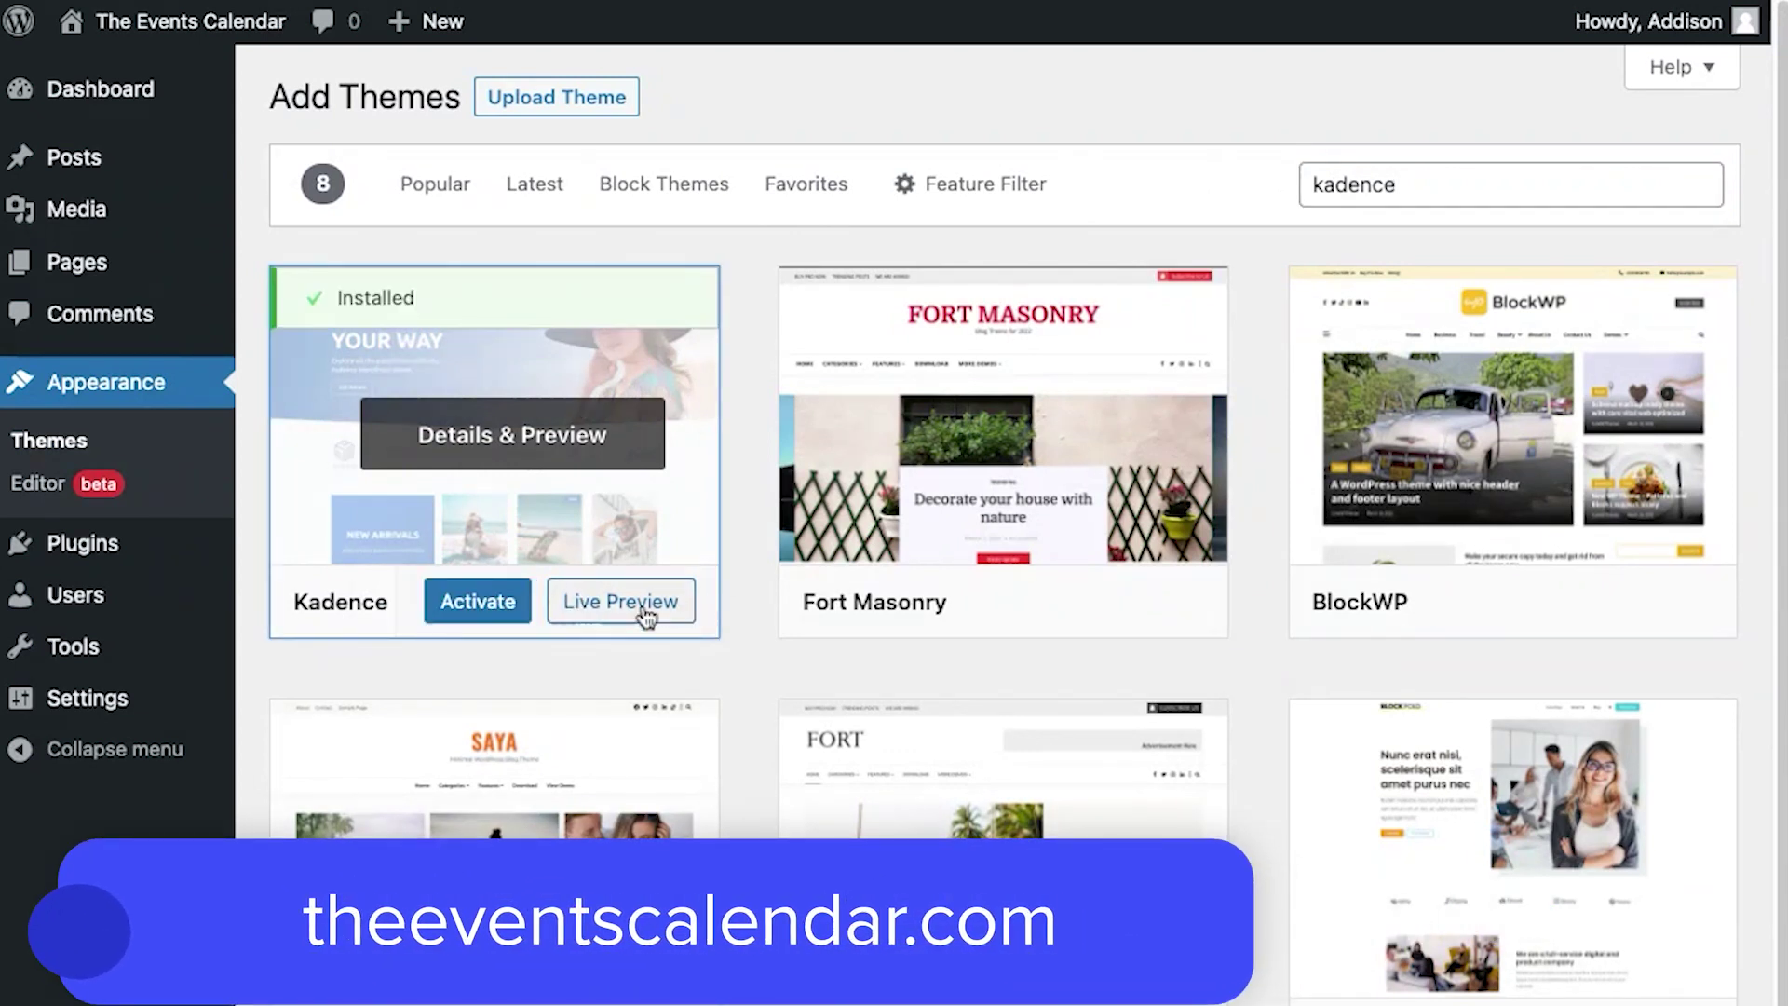
click(469, 604)
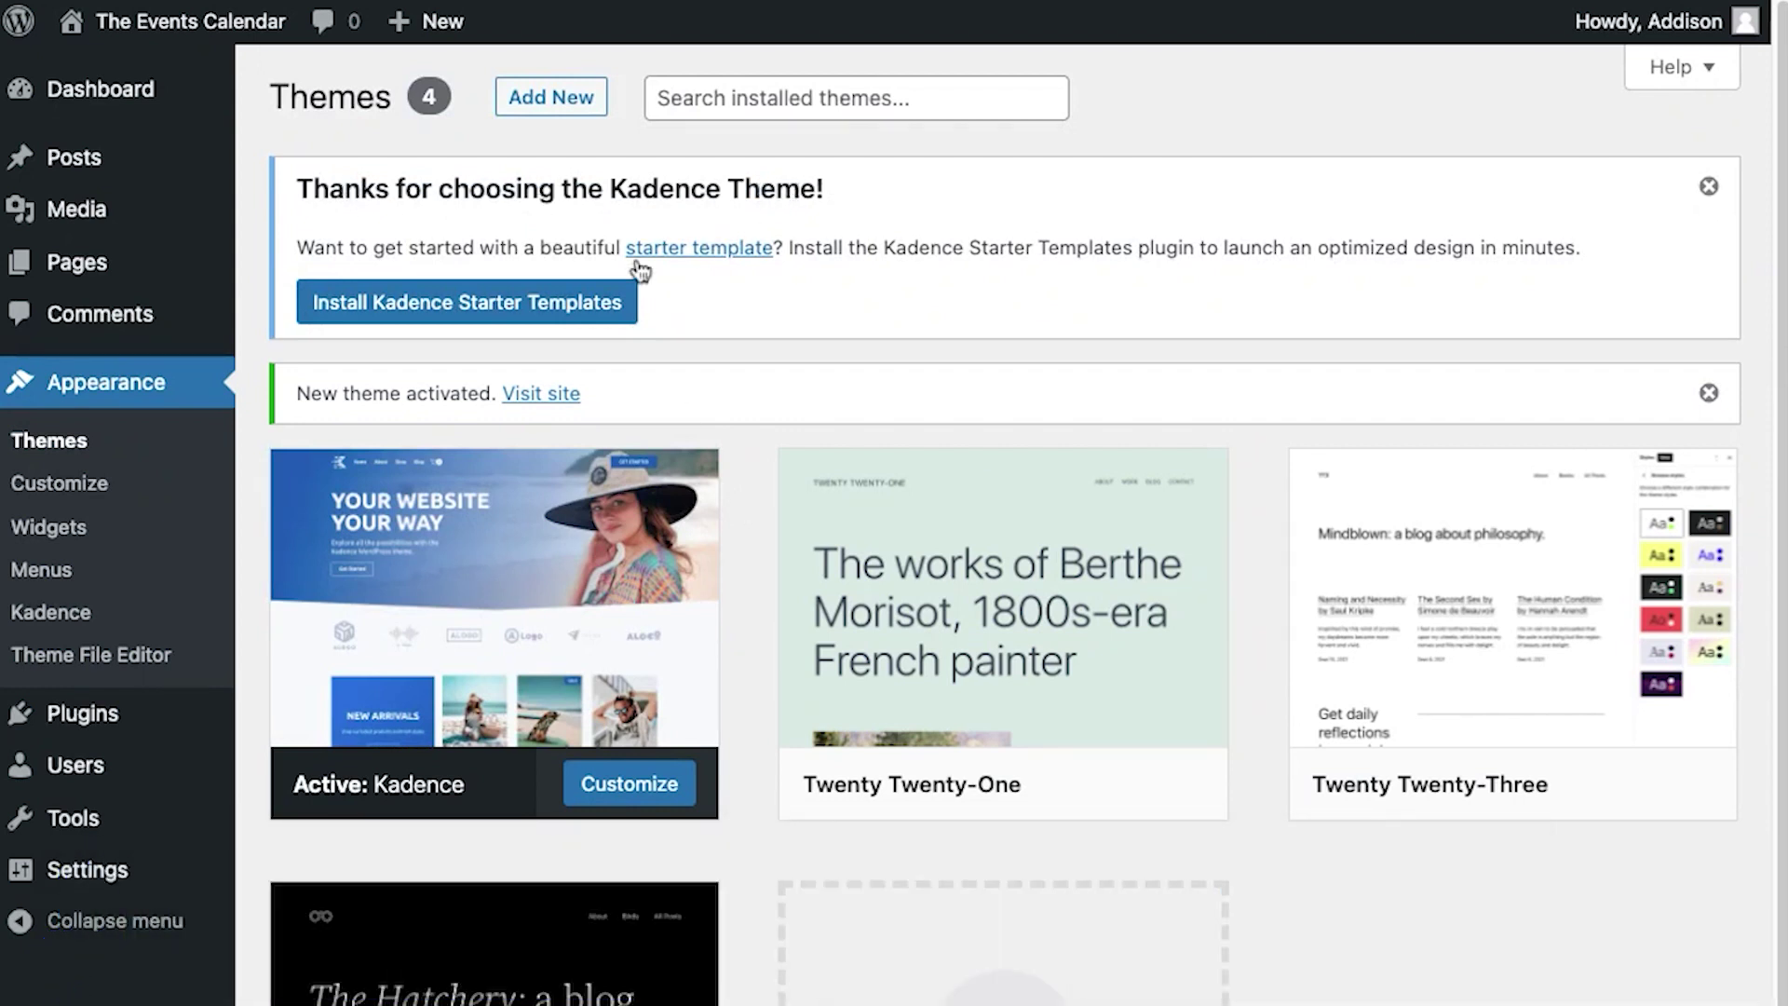
click(448, 304)
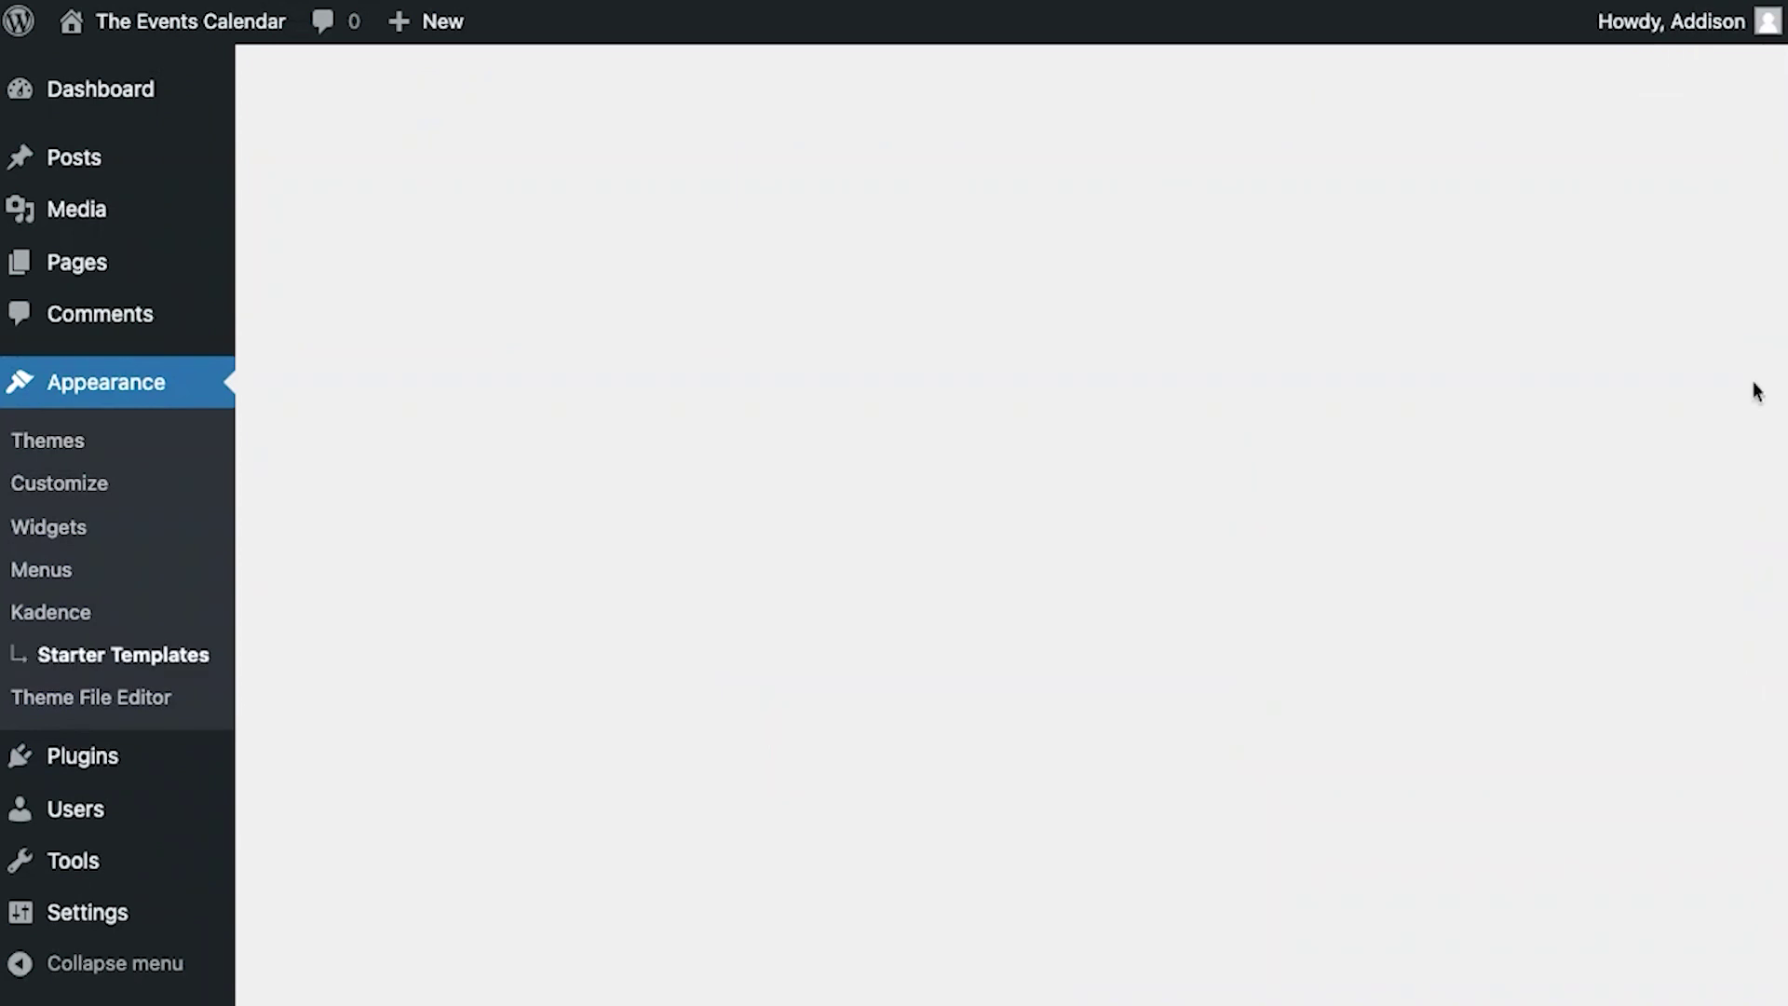
Keep Gutenberg as the page builder and filter the starter templates to Free Only
click(874, 759)
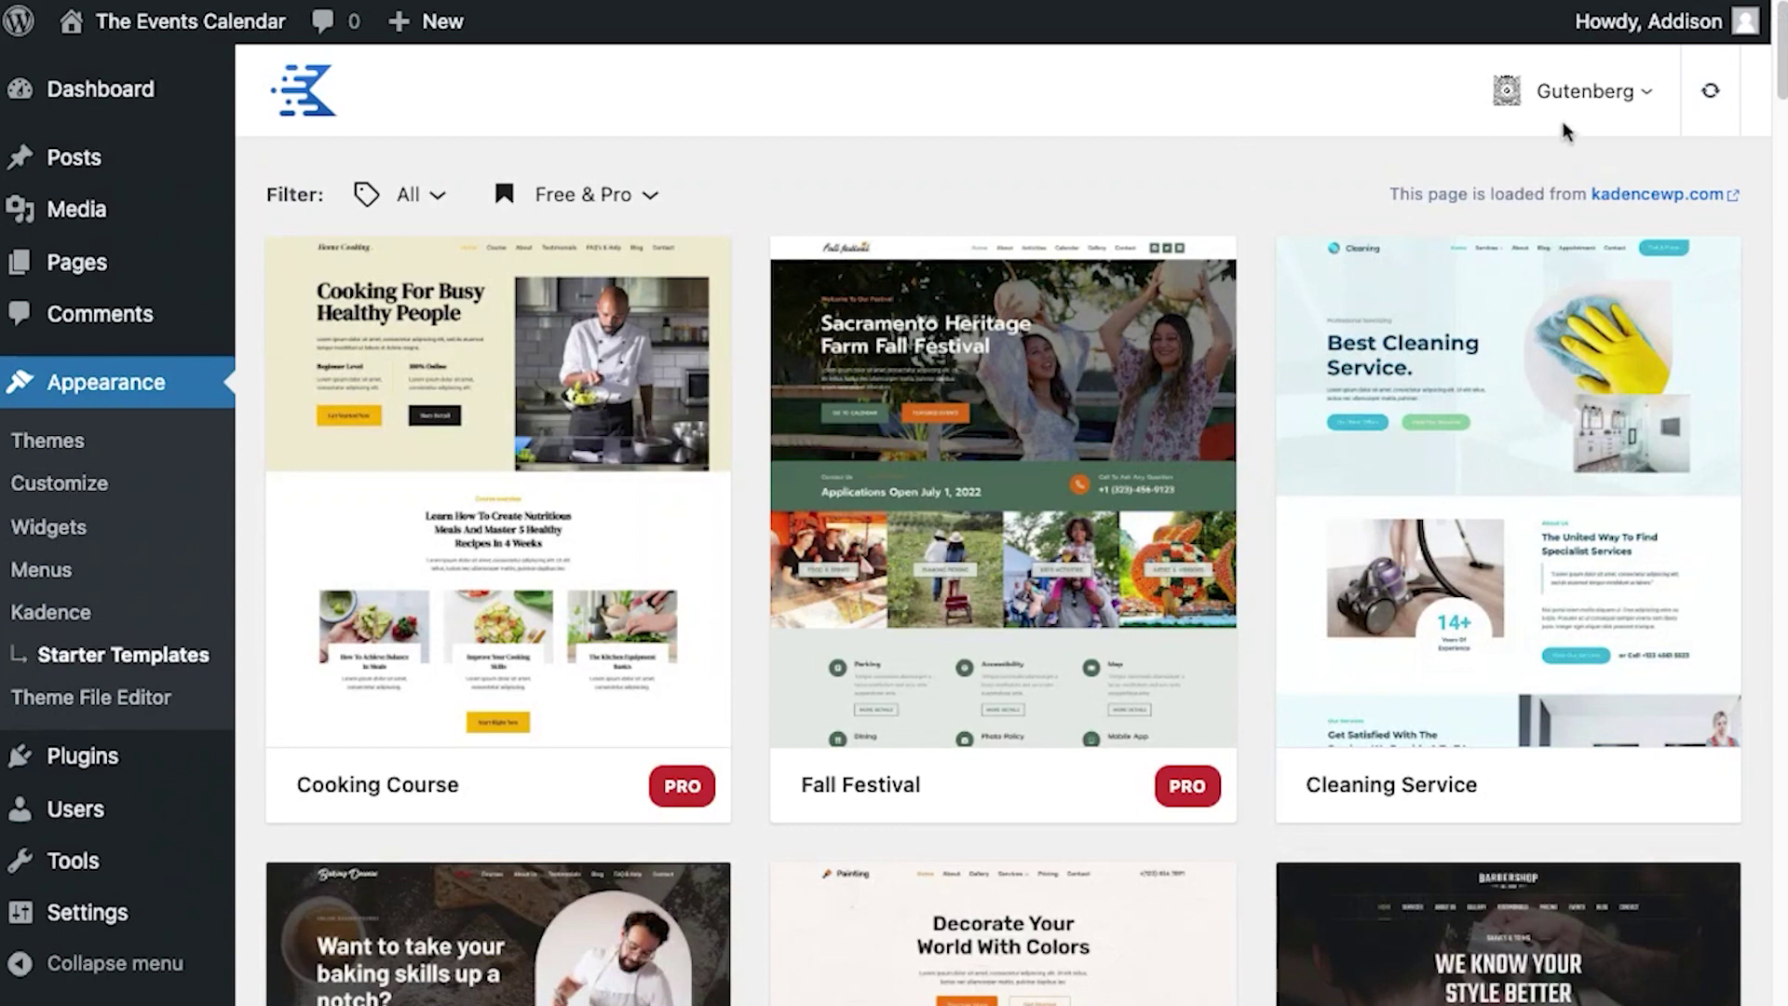
click(1603, 96)
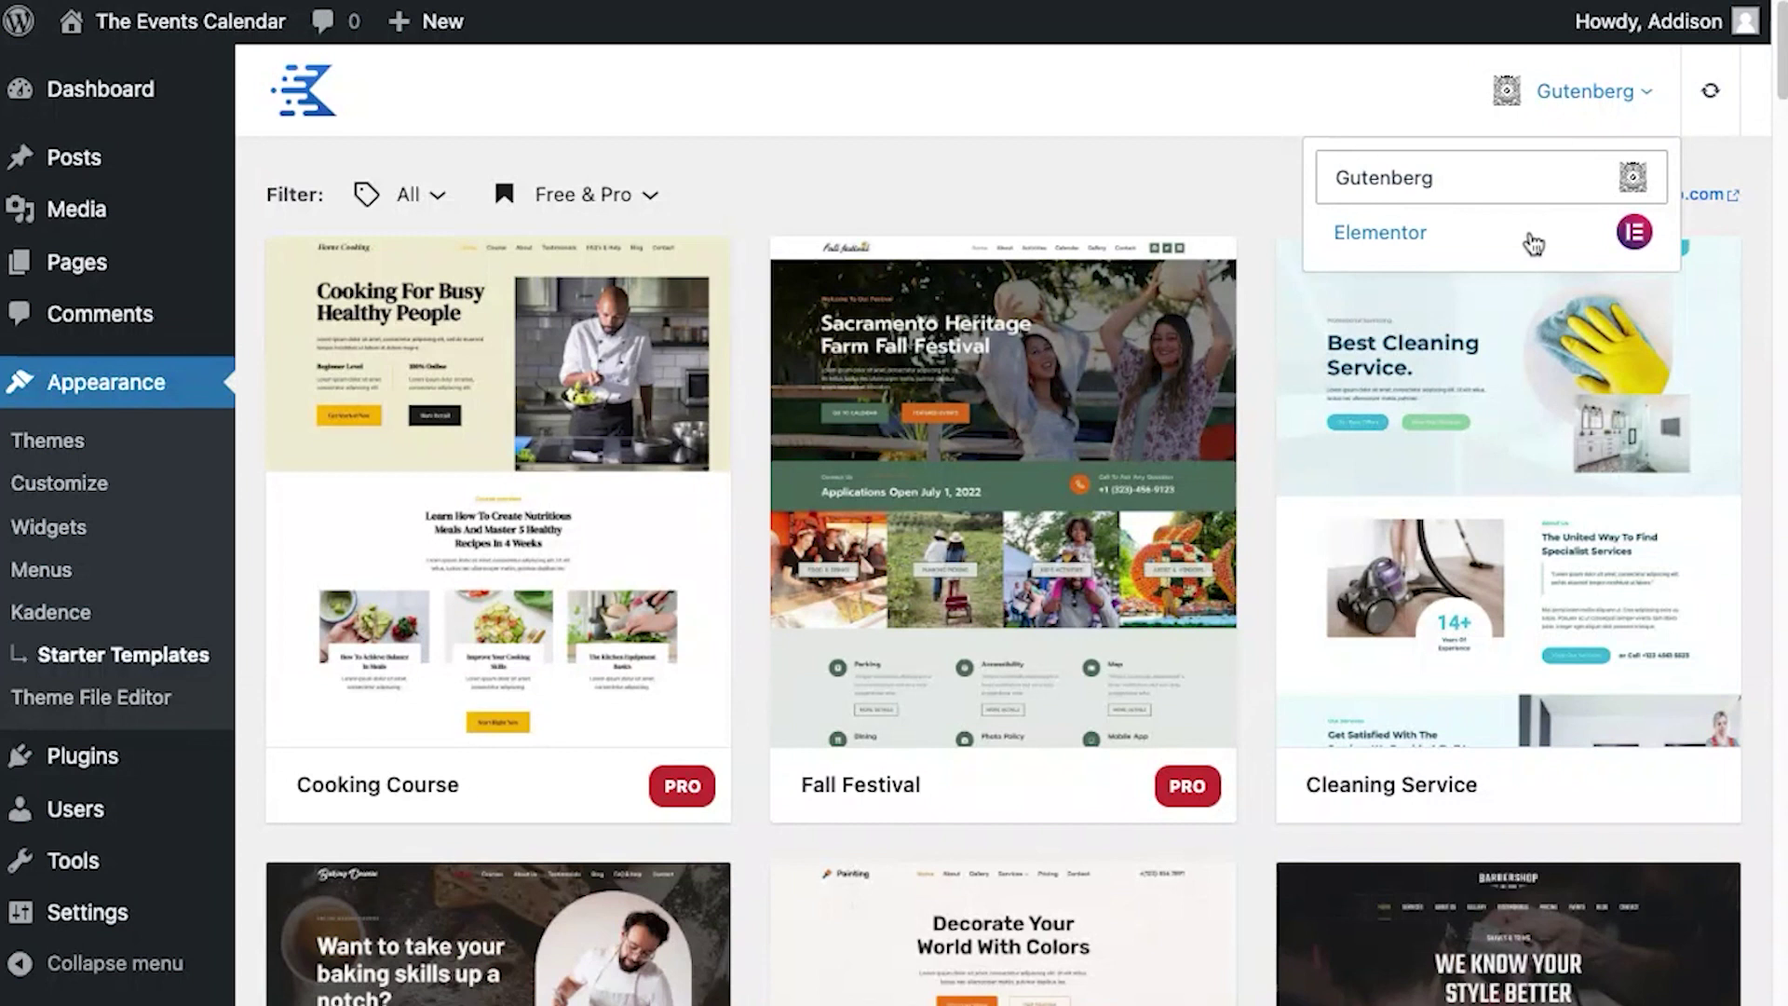
click(1081, 160)
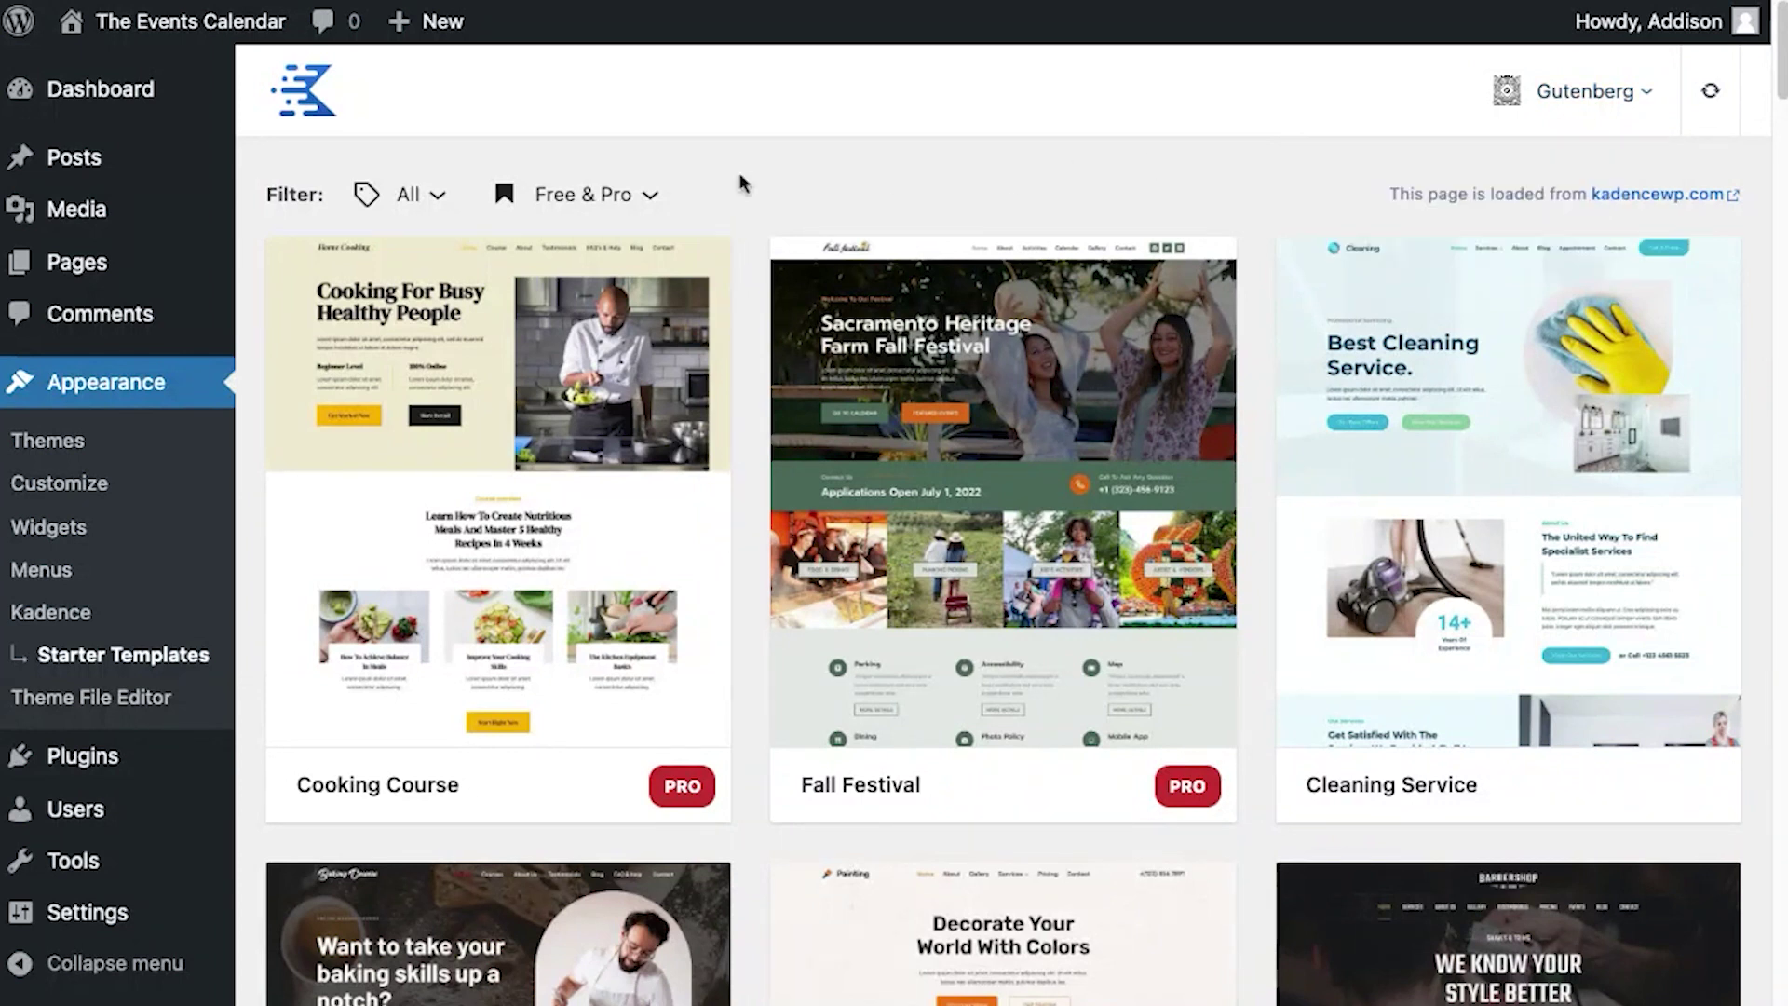
click(605, 194)
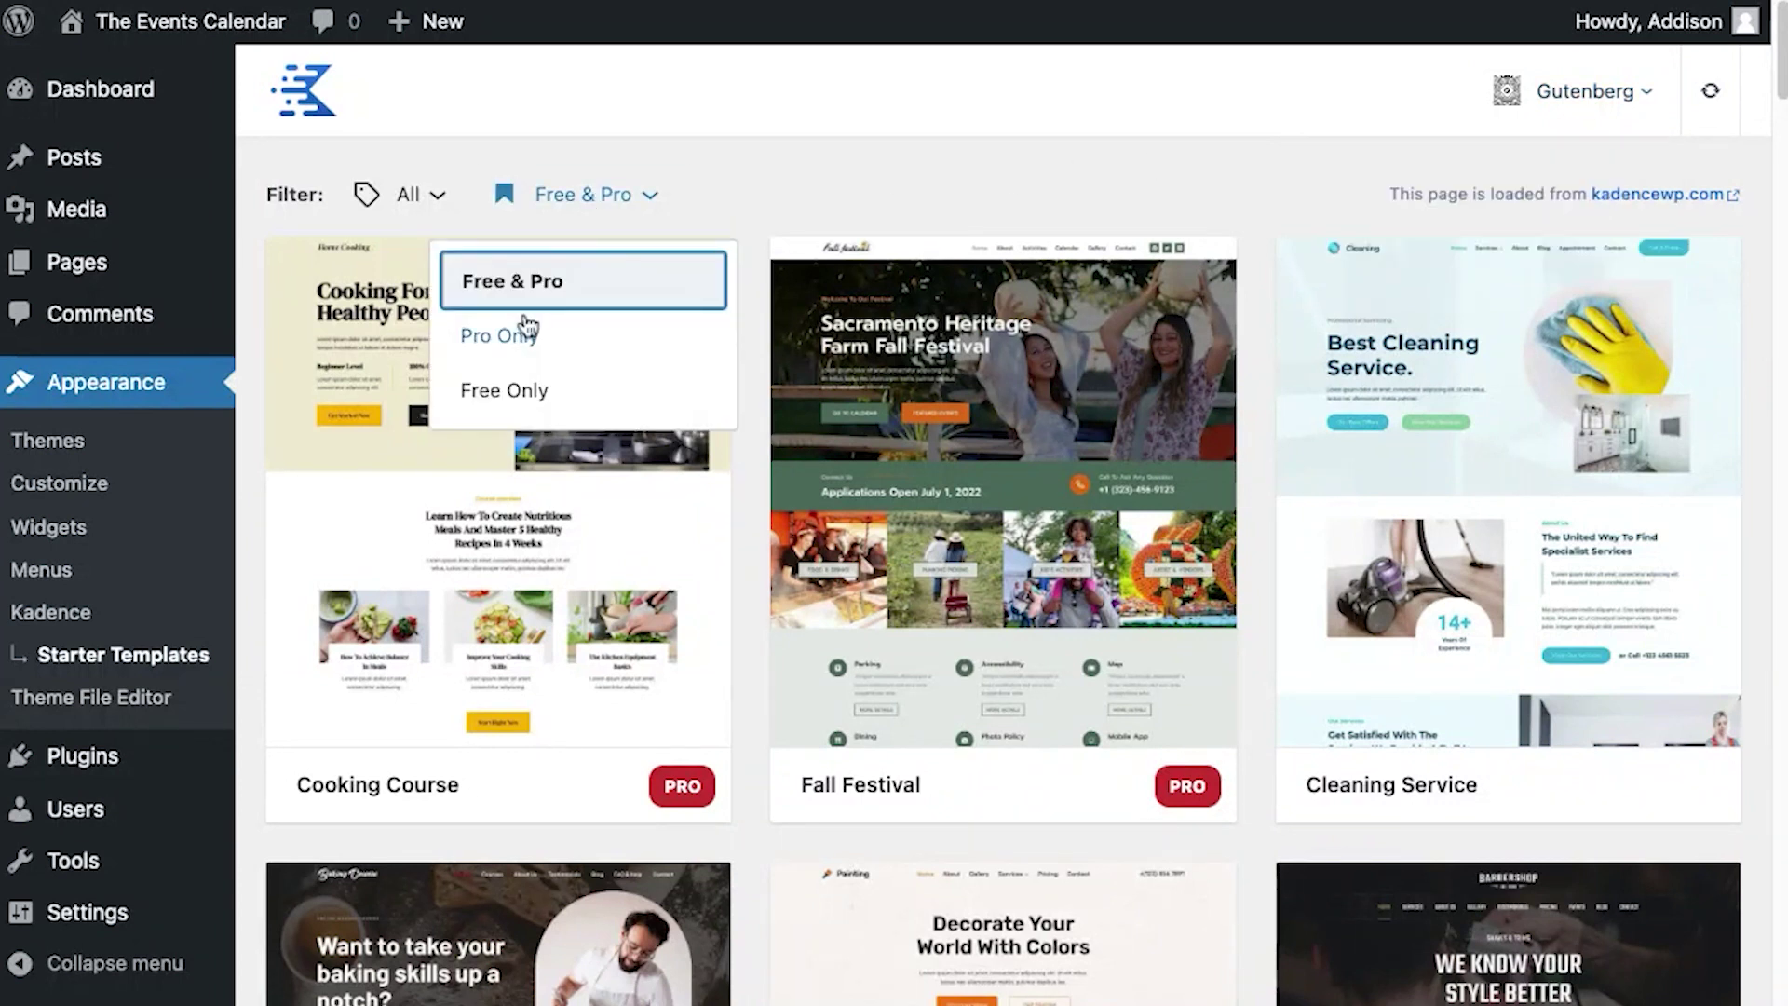
click(513, 390)
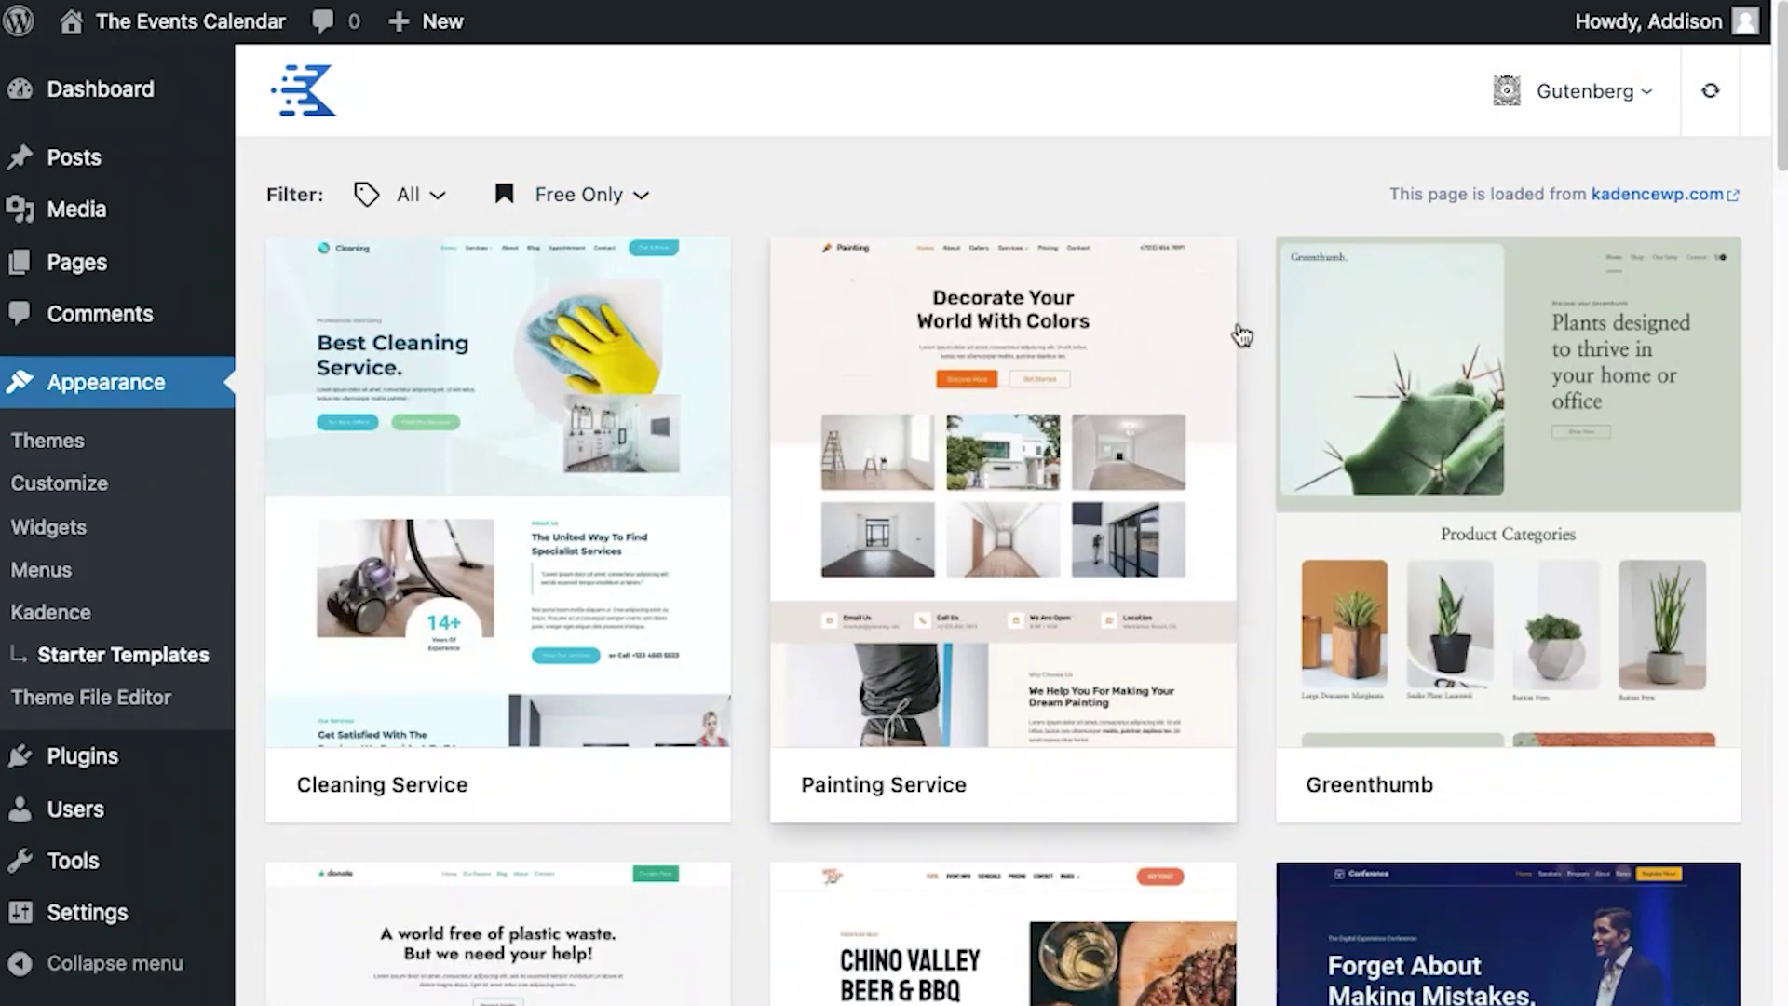
Scroll down the gallery and open the Children Museum template's import page
scroll(1266, 410, down, 2)
scroll(1265, 417, down, 15)
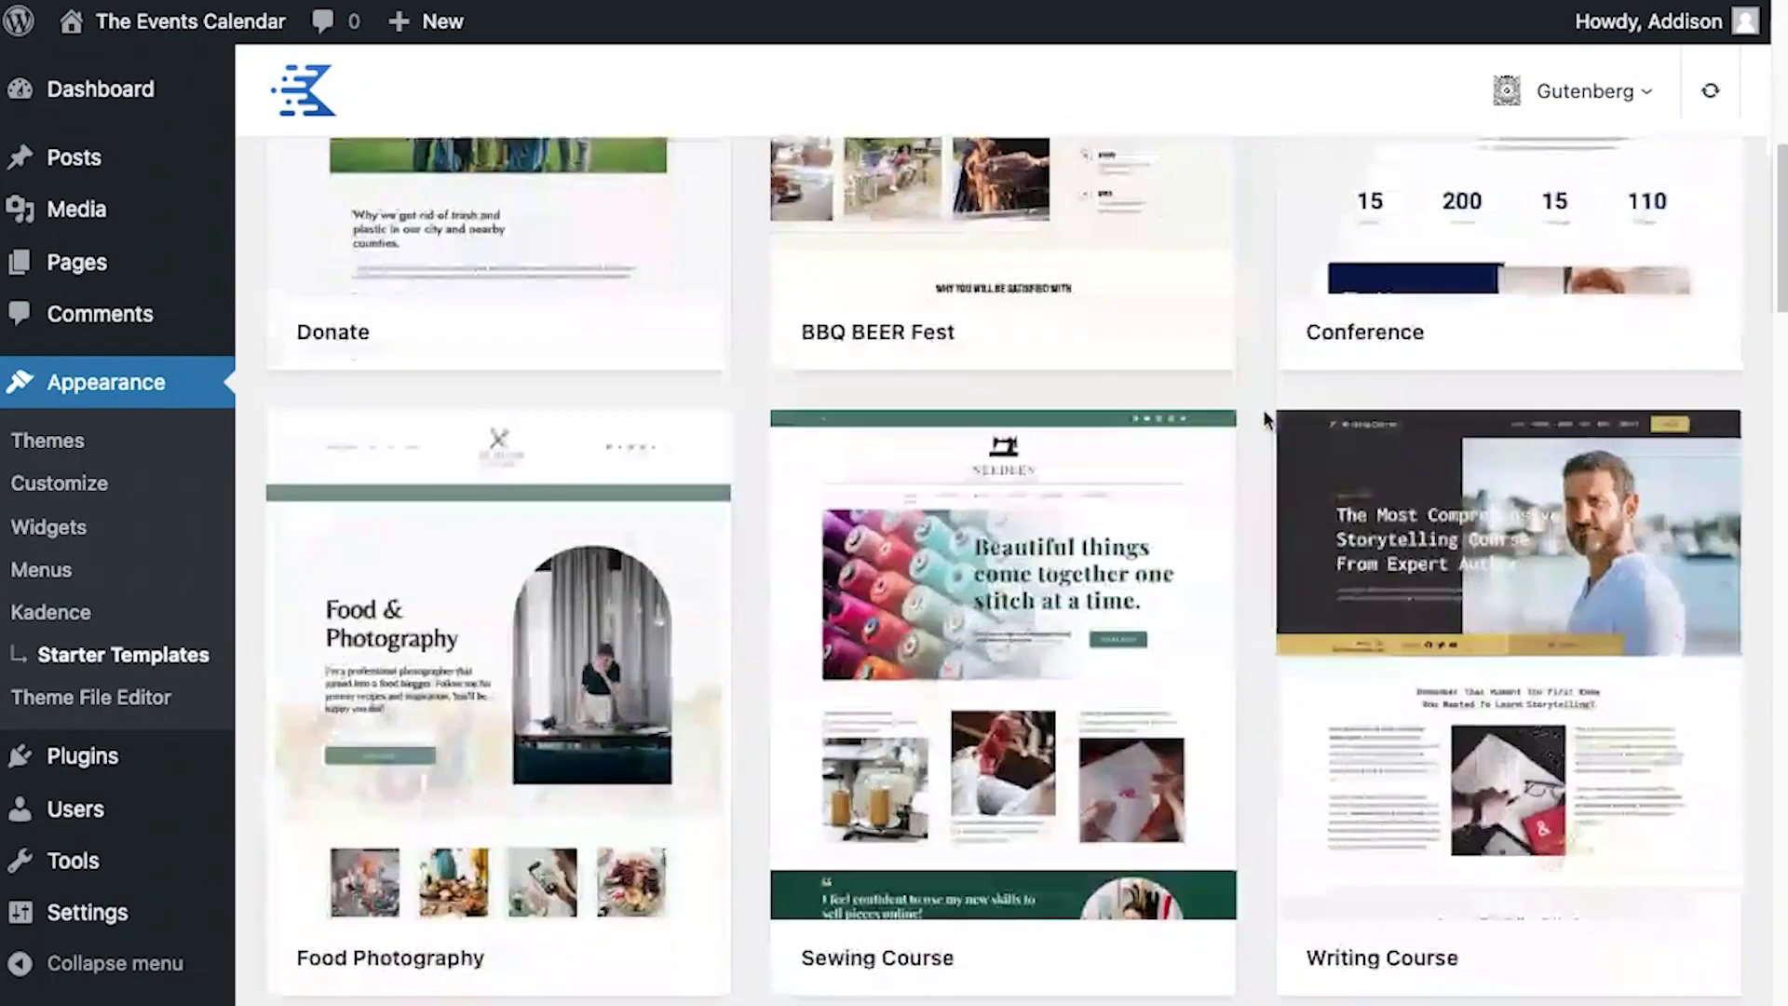
scroll(1025, 569, down, 20)
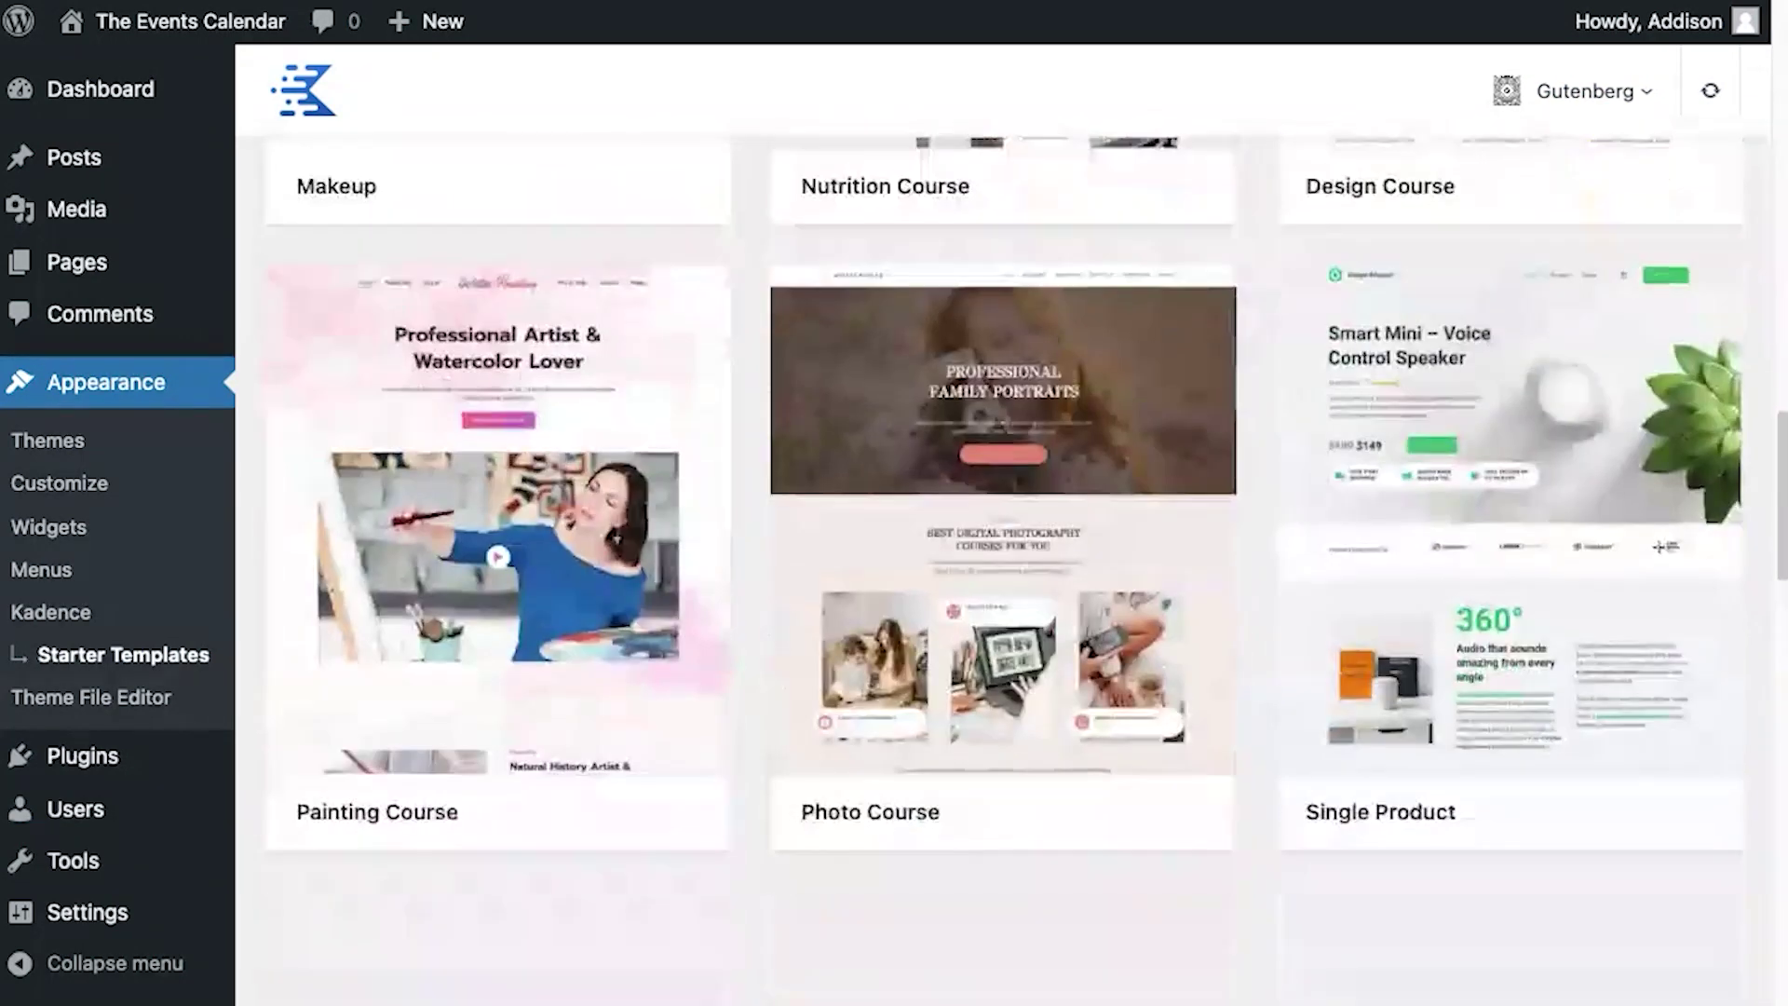
scroll(1025, 569, down, 5)
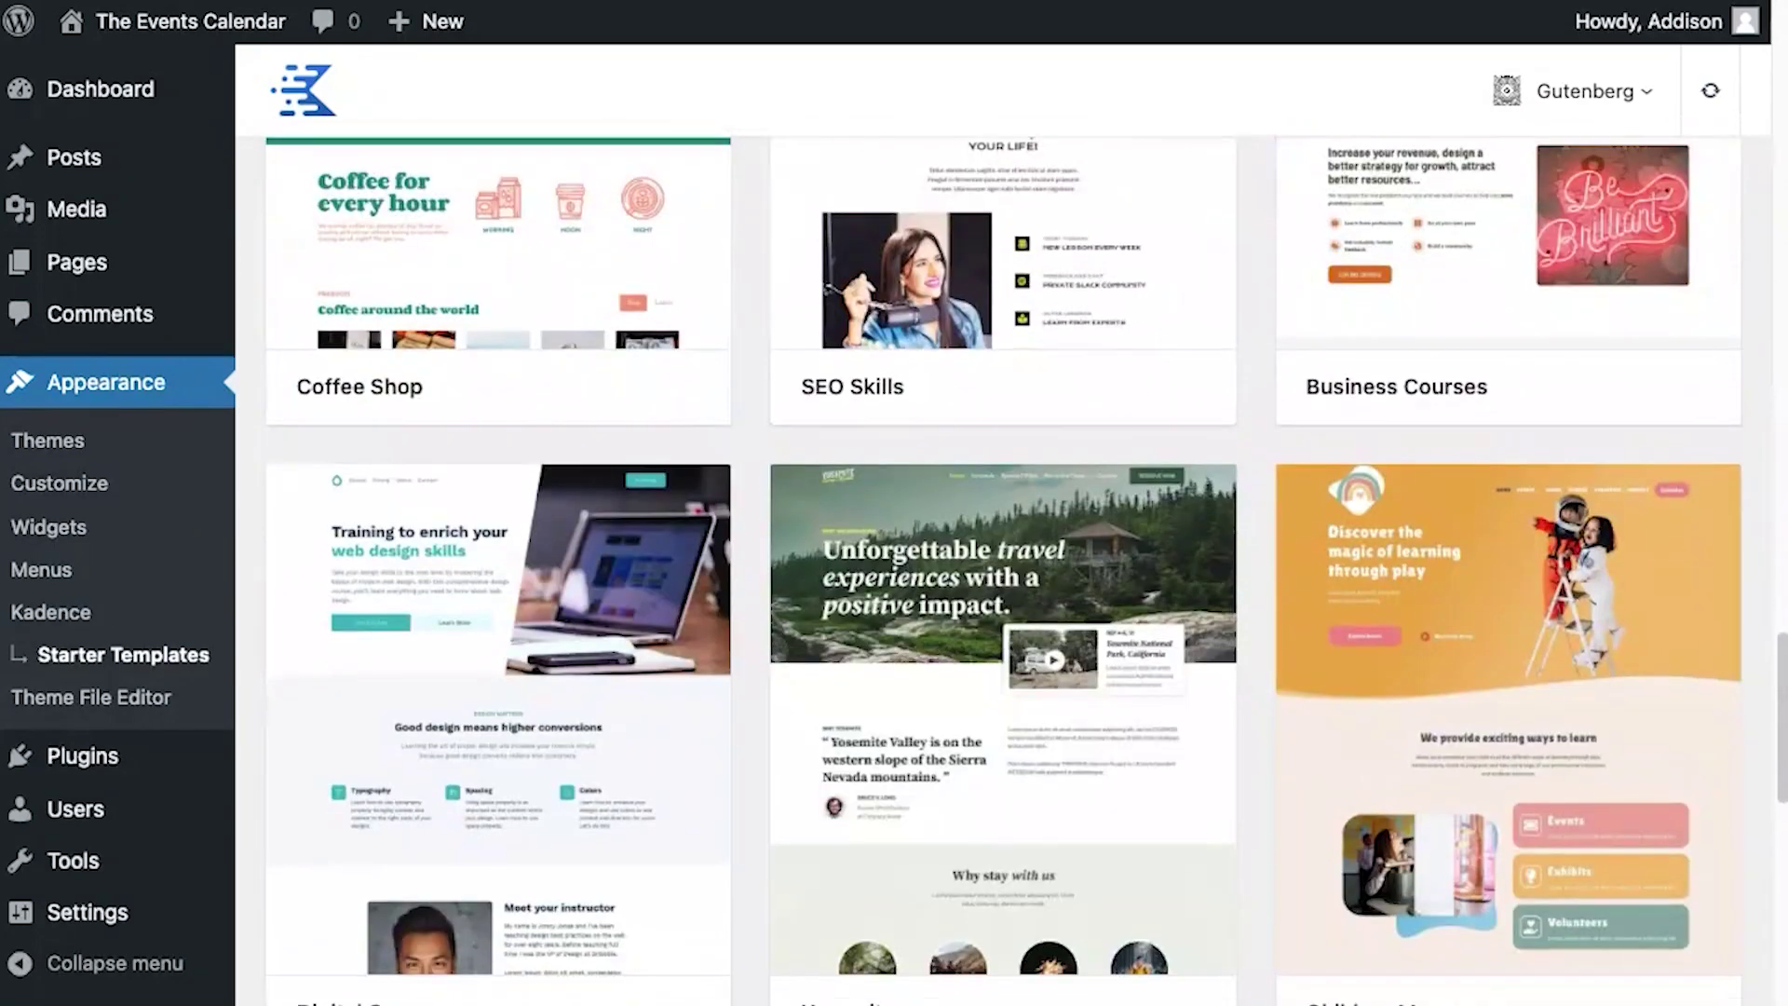
click(1543, 630)
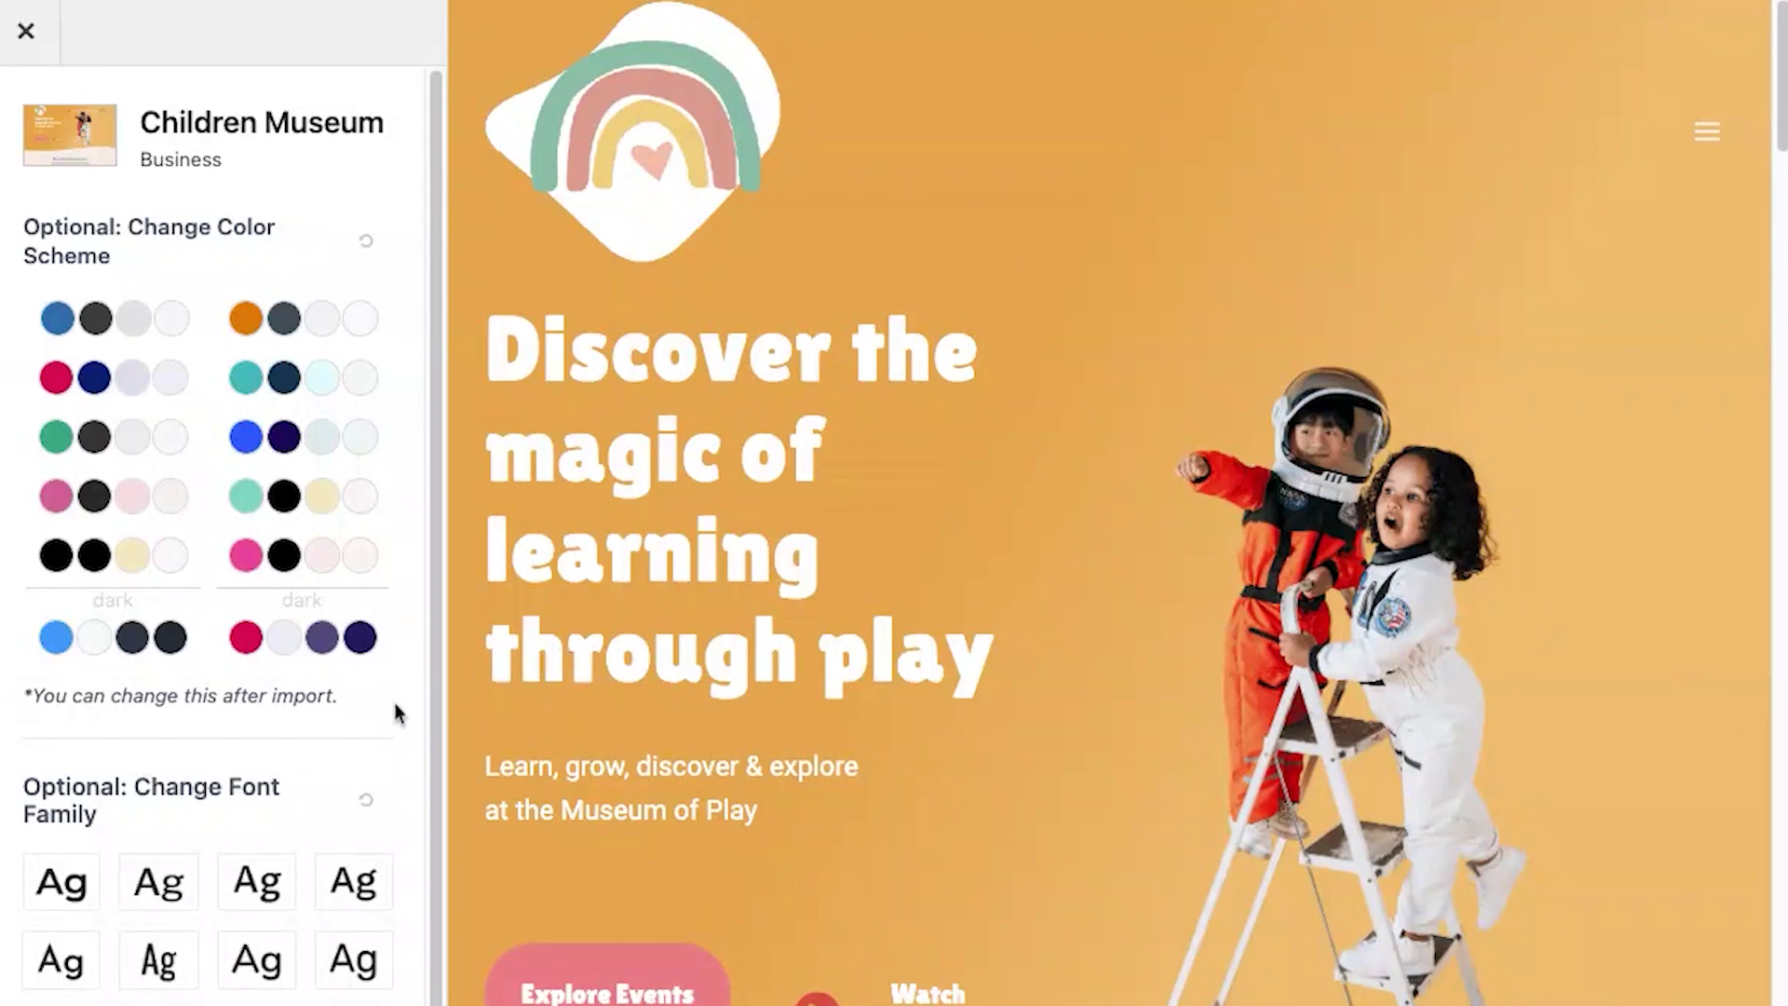
Choose Full Site under Import Options to import the Children Museum template
scroll(434, 695, down, 3)
scroll(434, 618, down, 2)
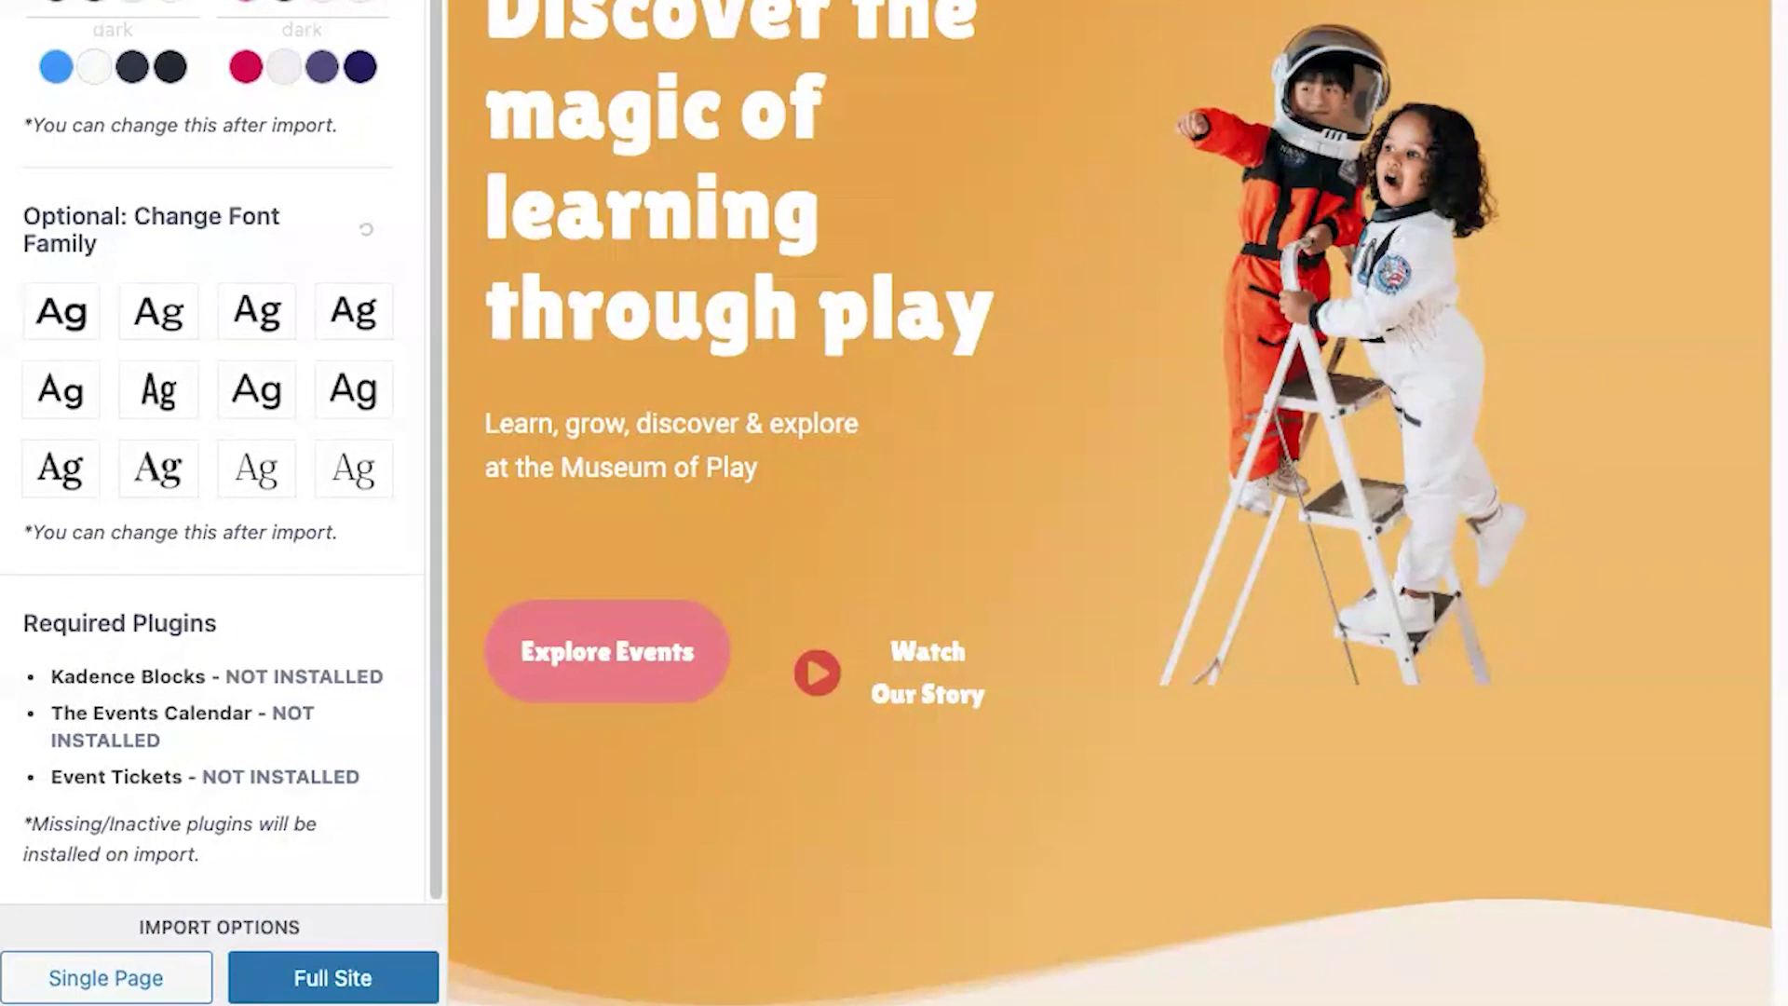
click(340, 981)
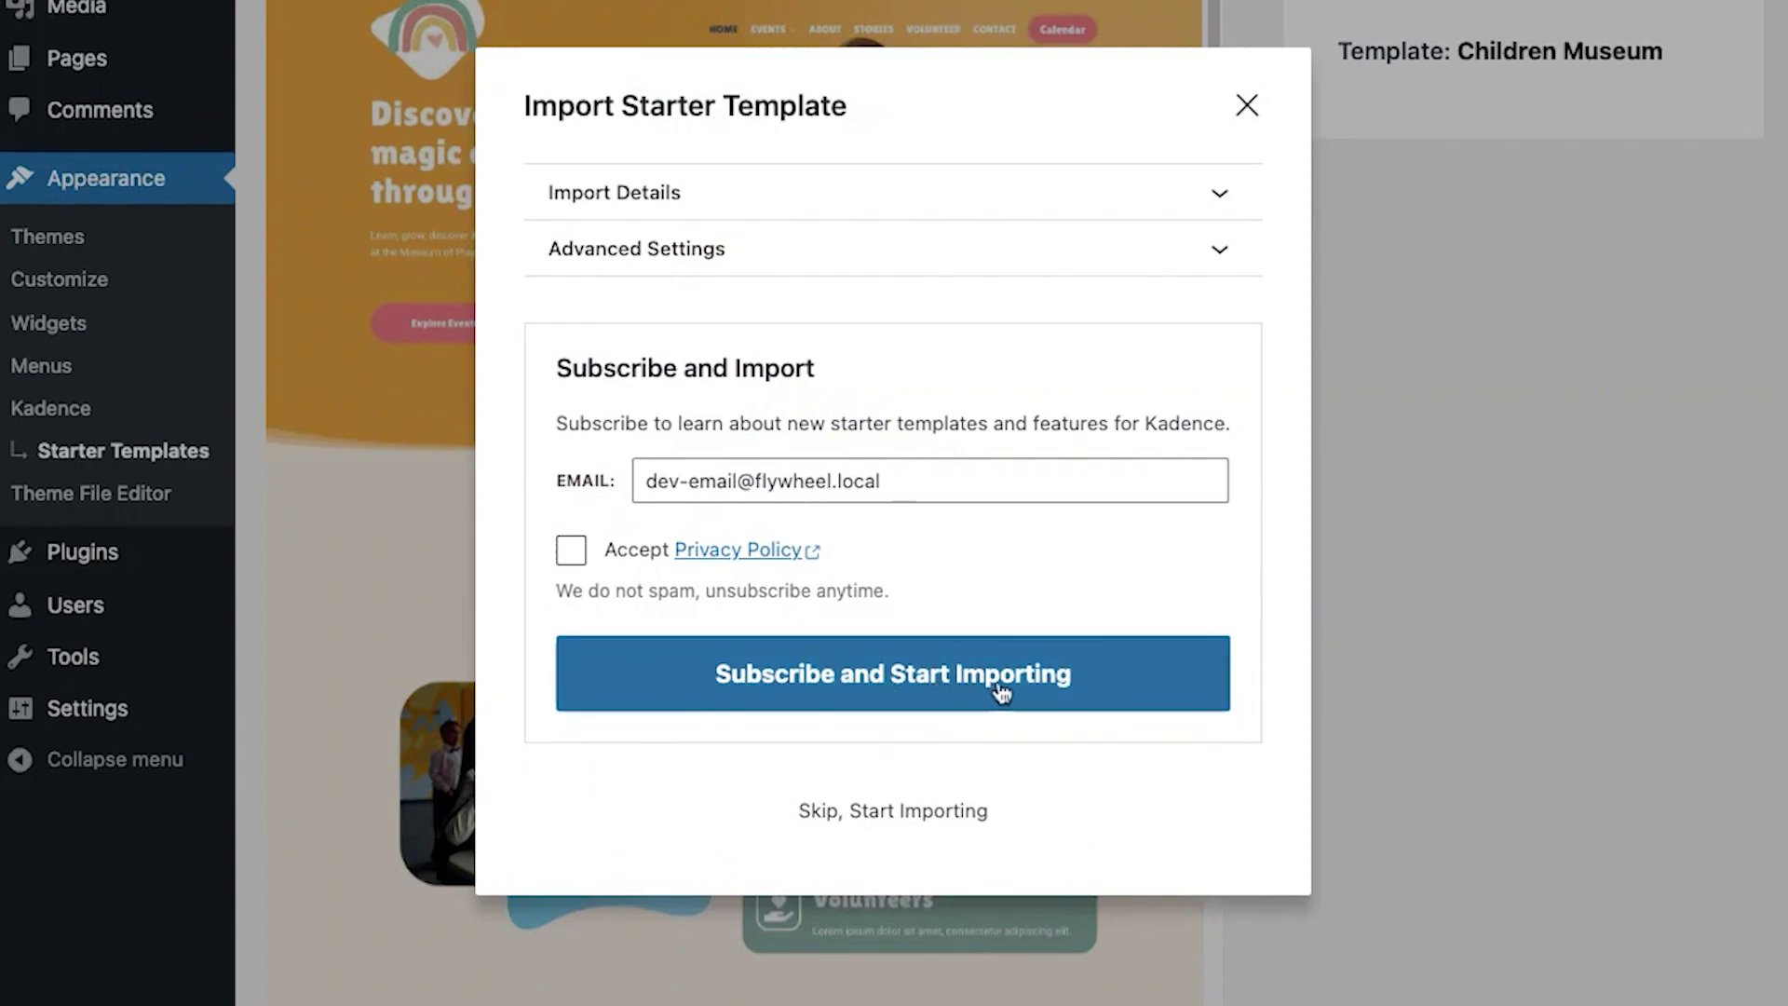
Skip subscribing, run the Children Museum import, and view the finished site
click(902, 812)
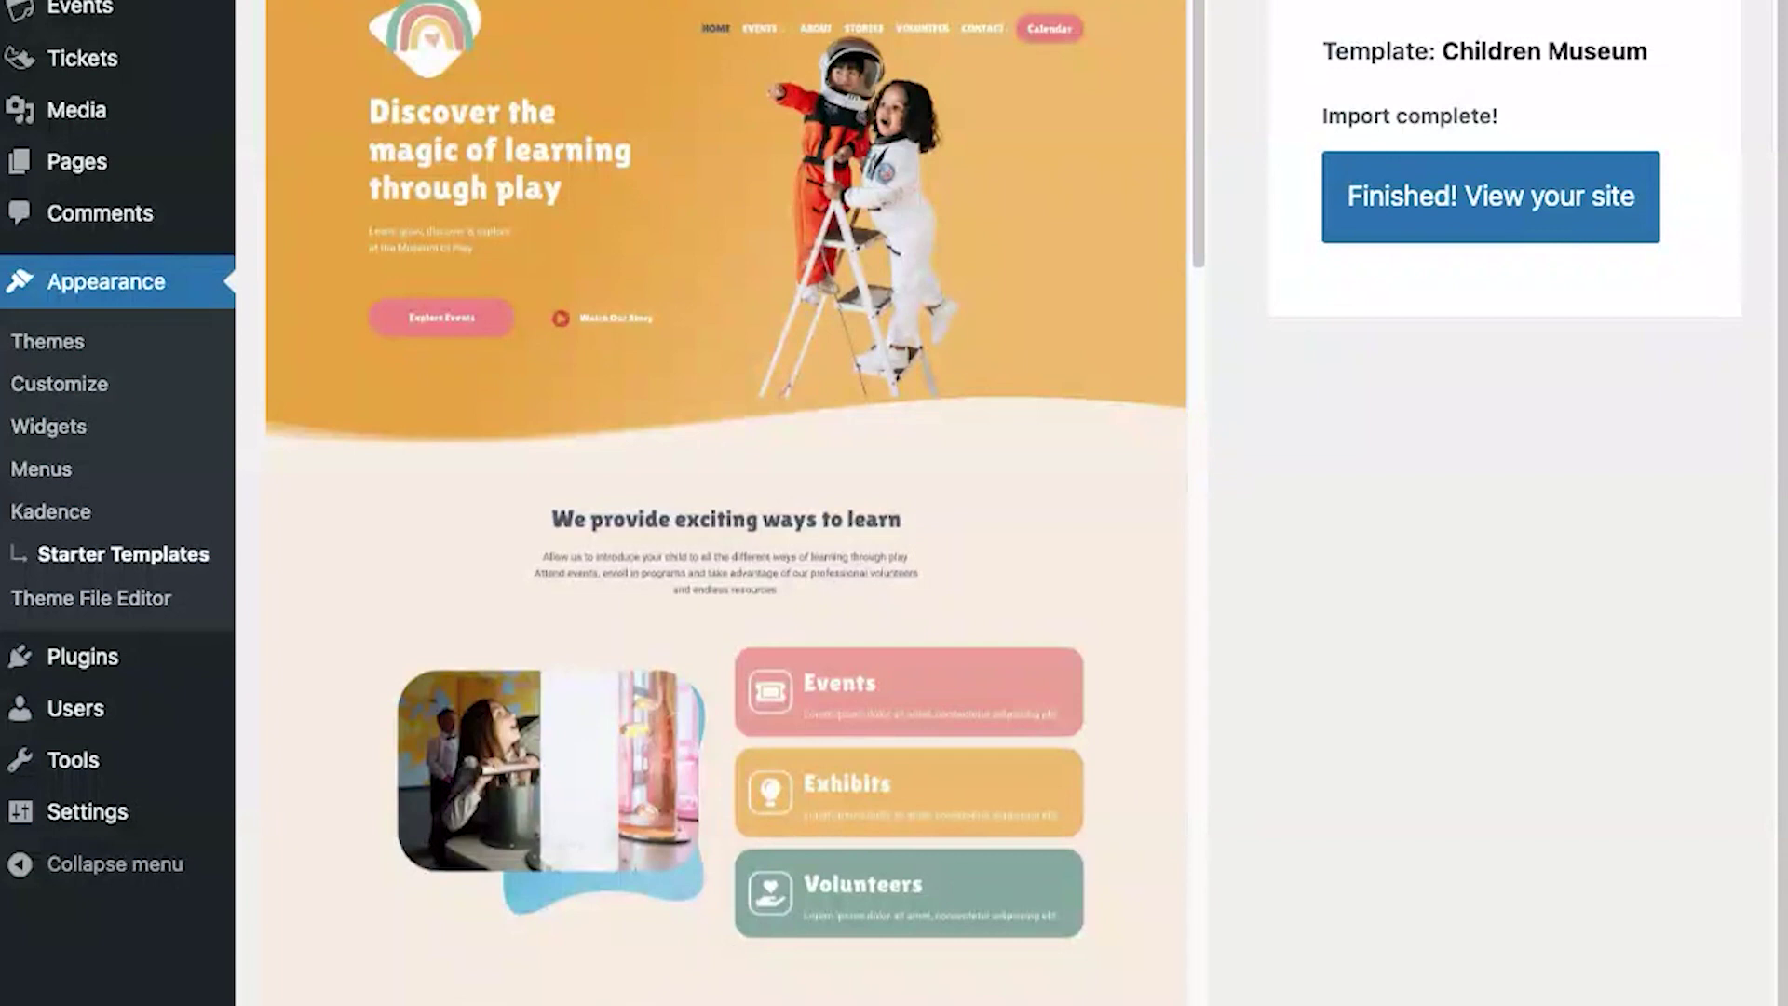
click(1509, 220)
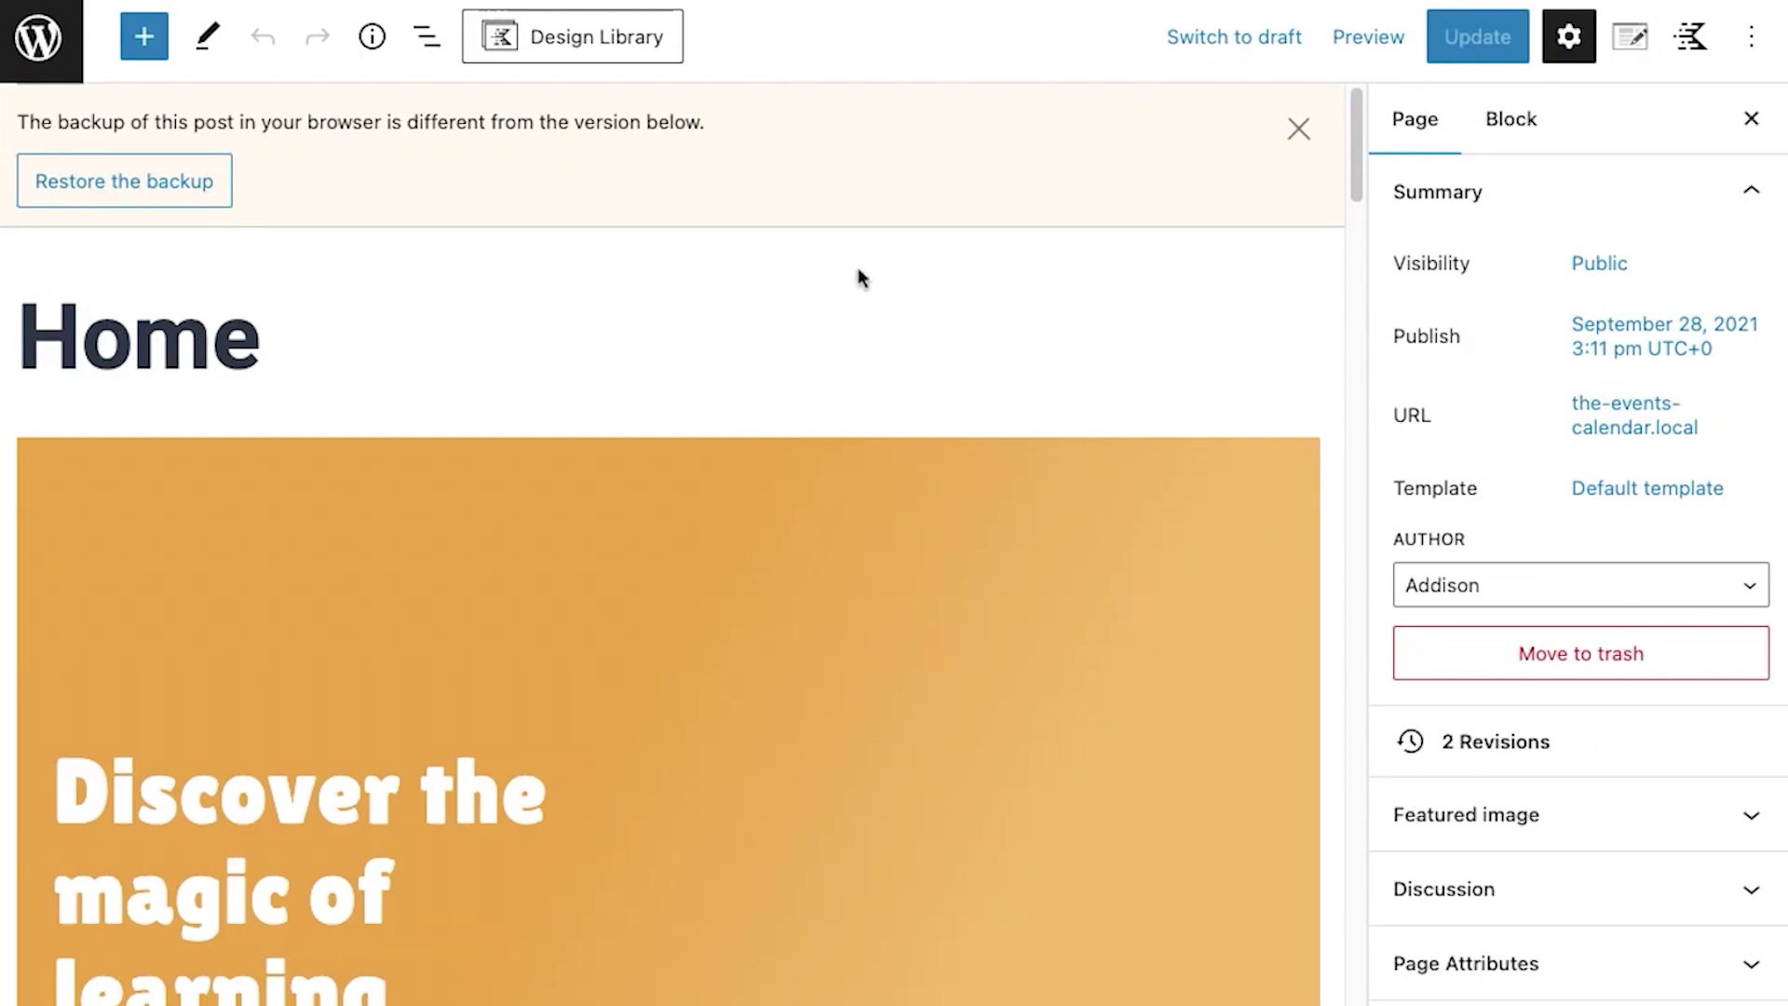
click(579, 37)
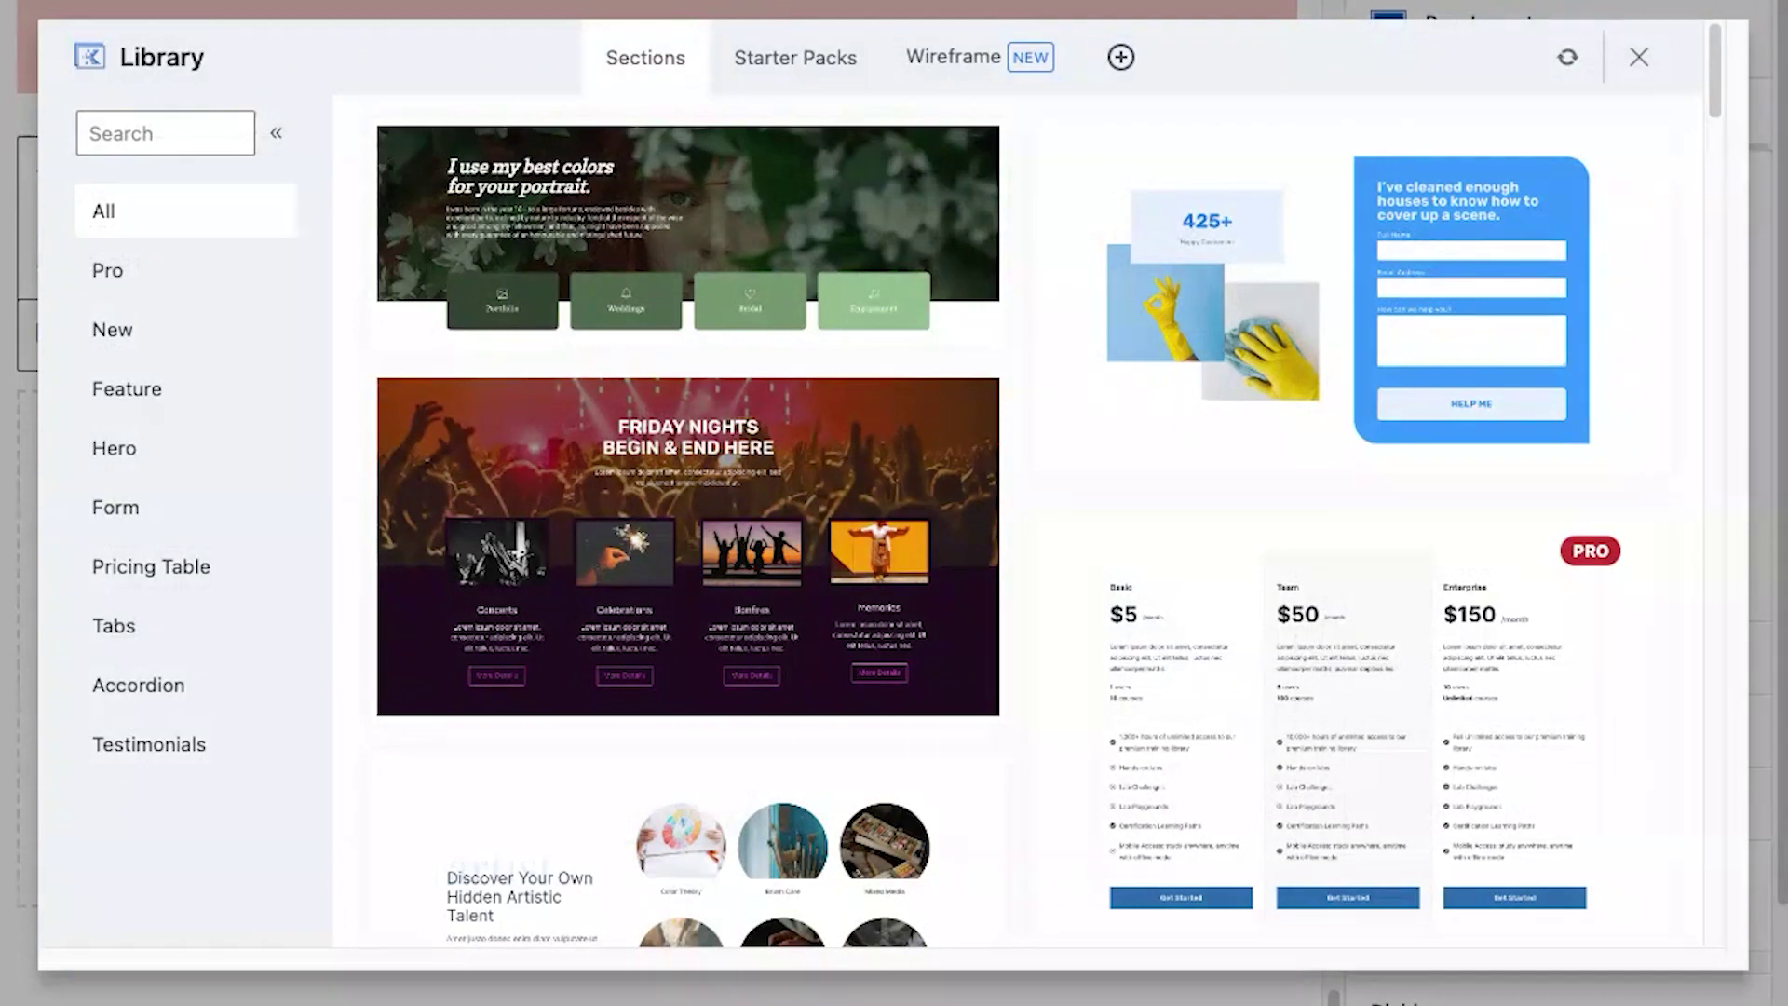
click(120, 336)
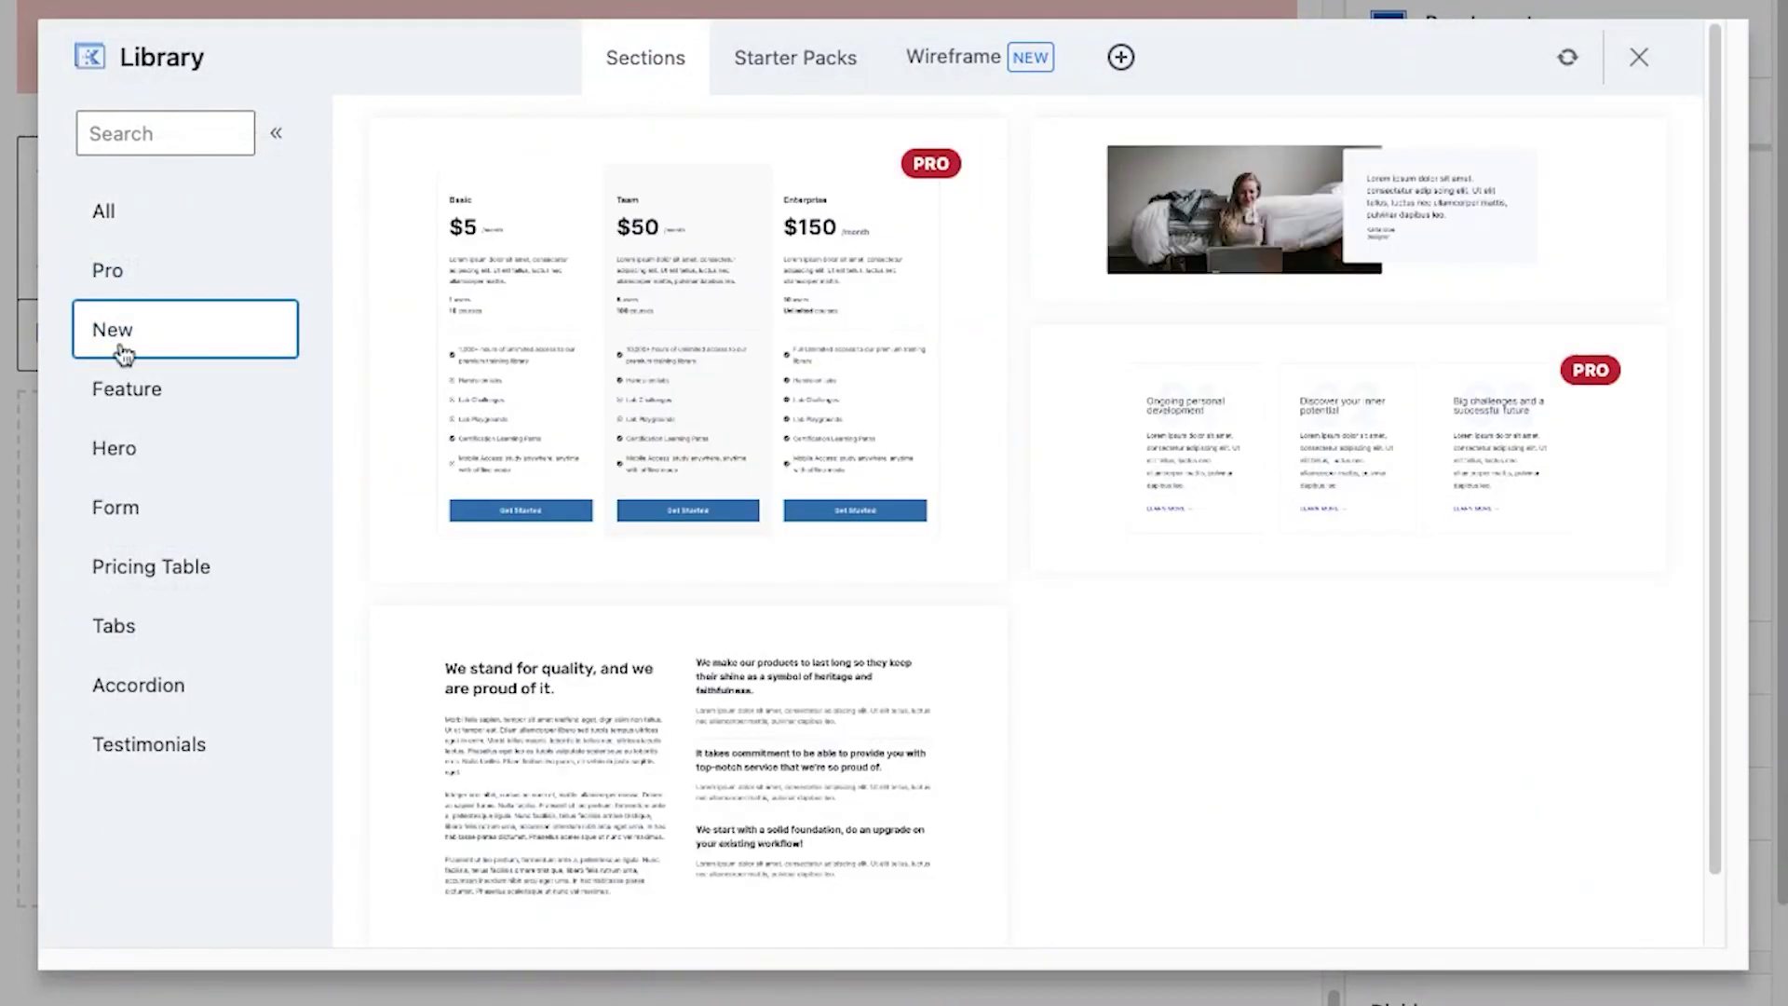
click(119, 447)
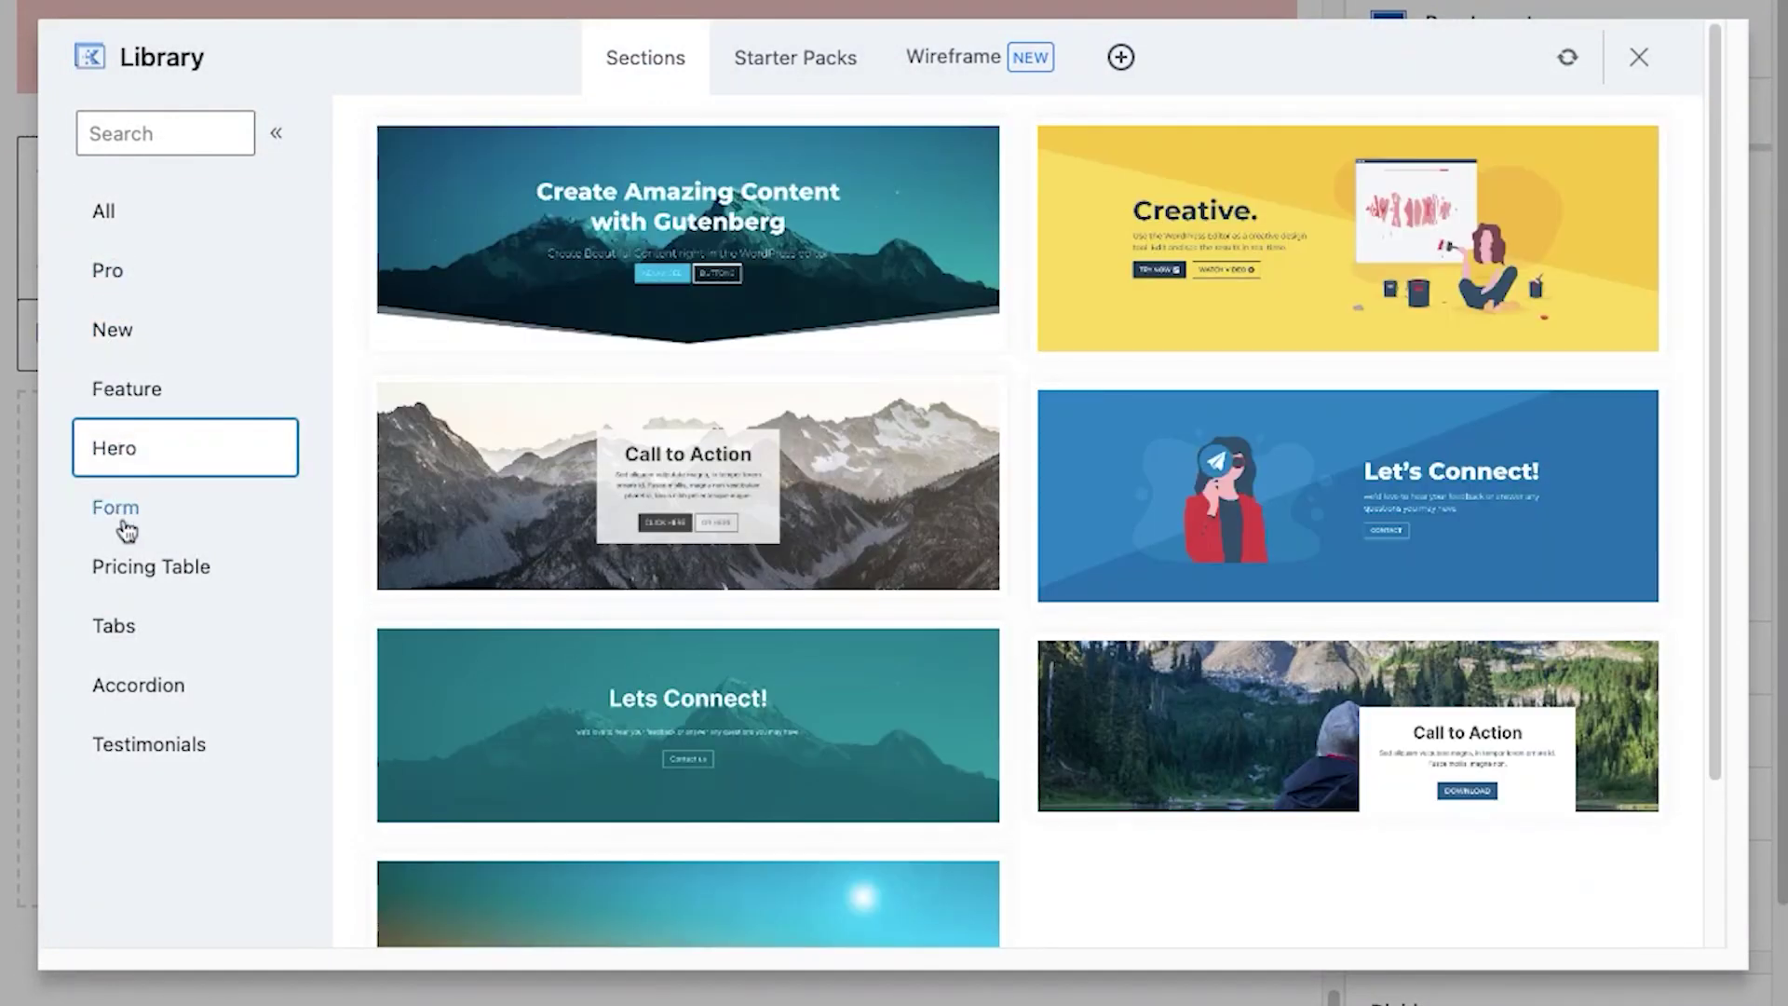
click(118, 626)
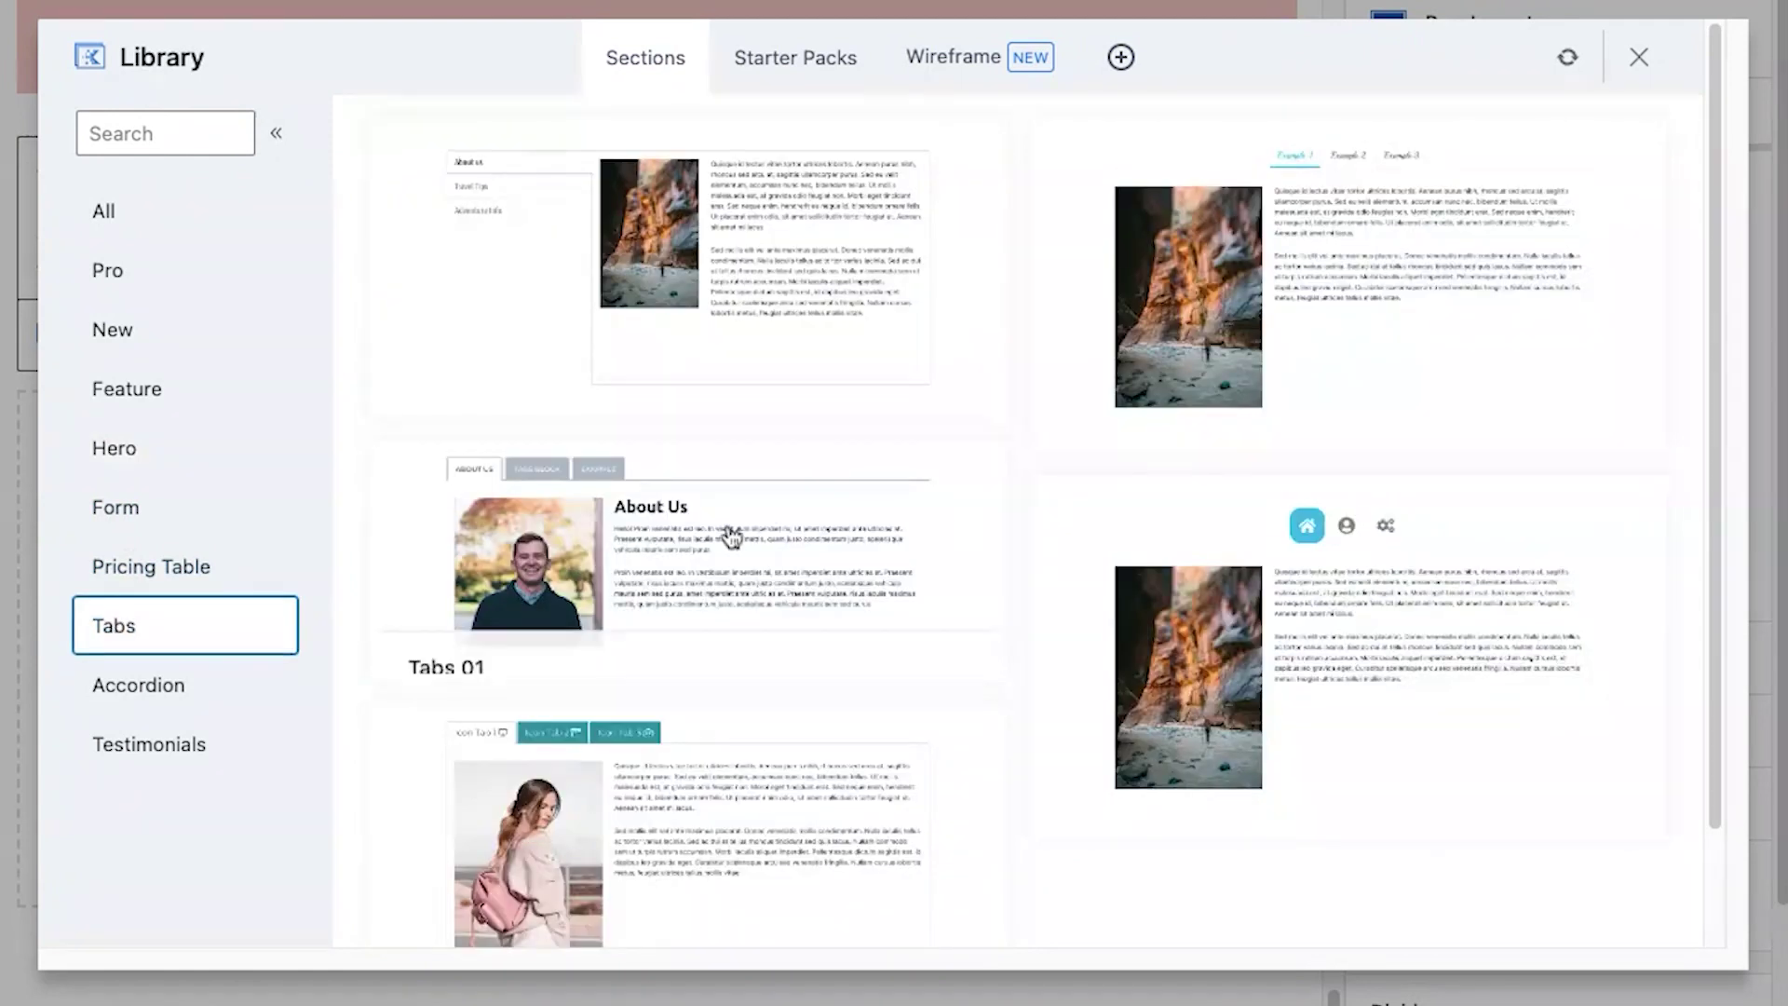
click(1635, 58)
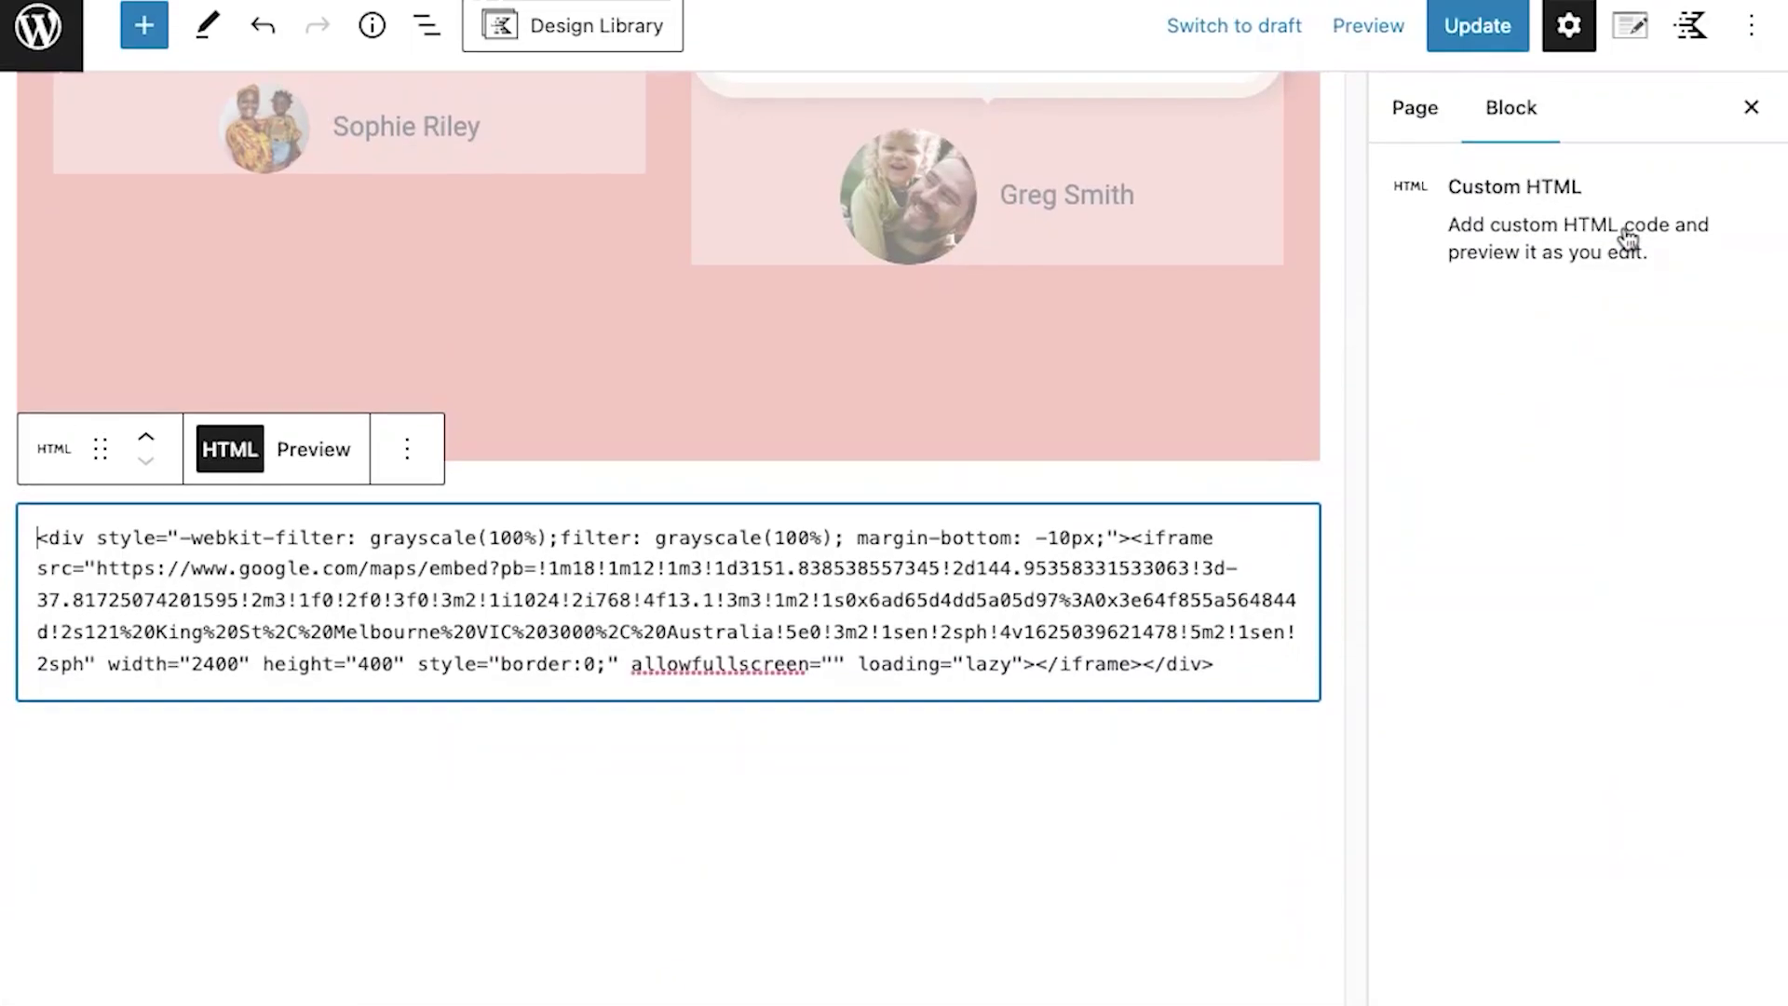
Show Kadence block defaults, then the Home page's header, title and layout settings
click(1691, 52)
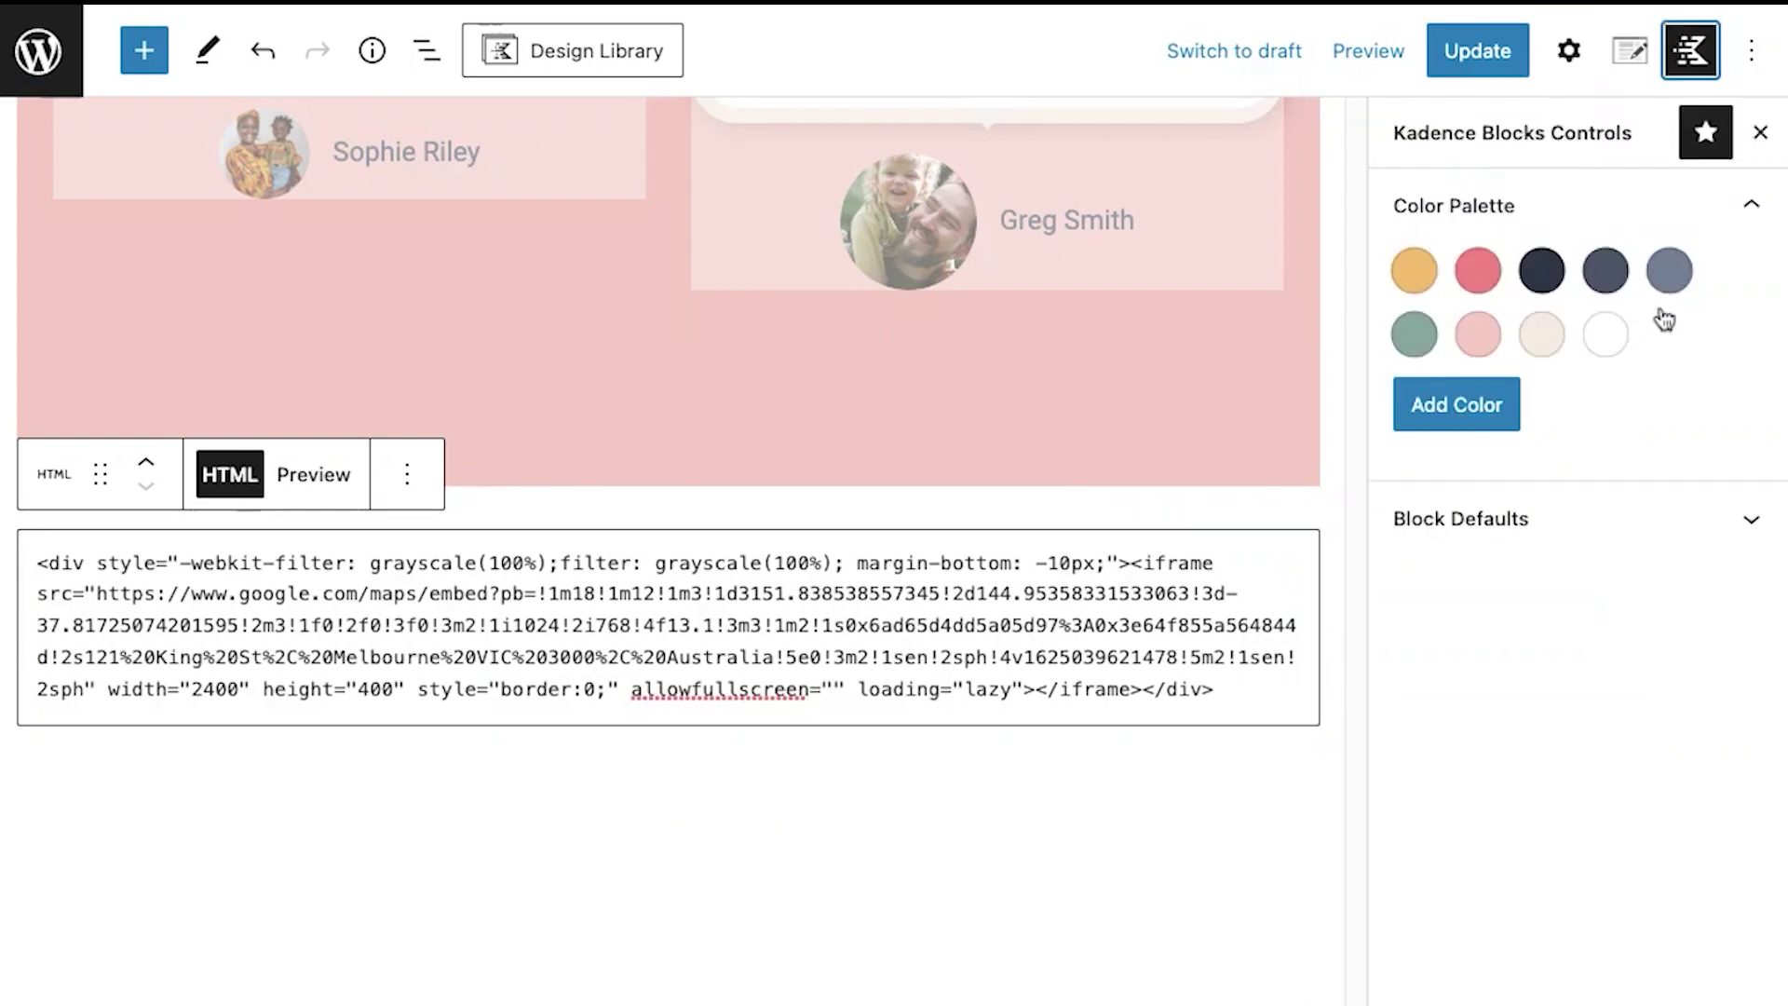
click(1617, 533)
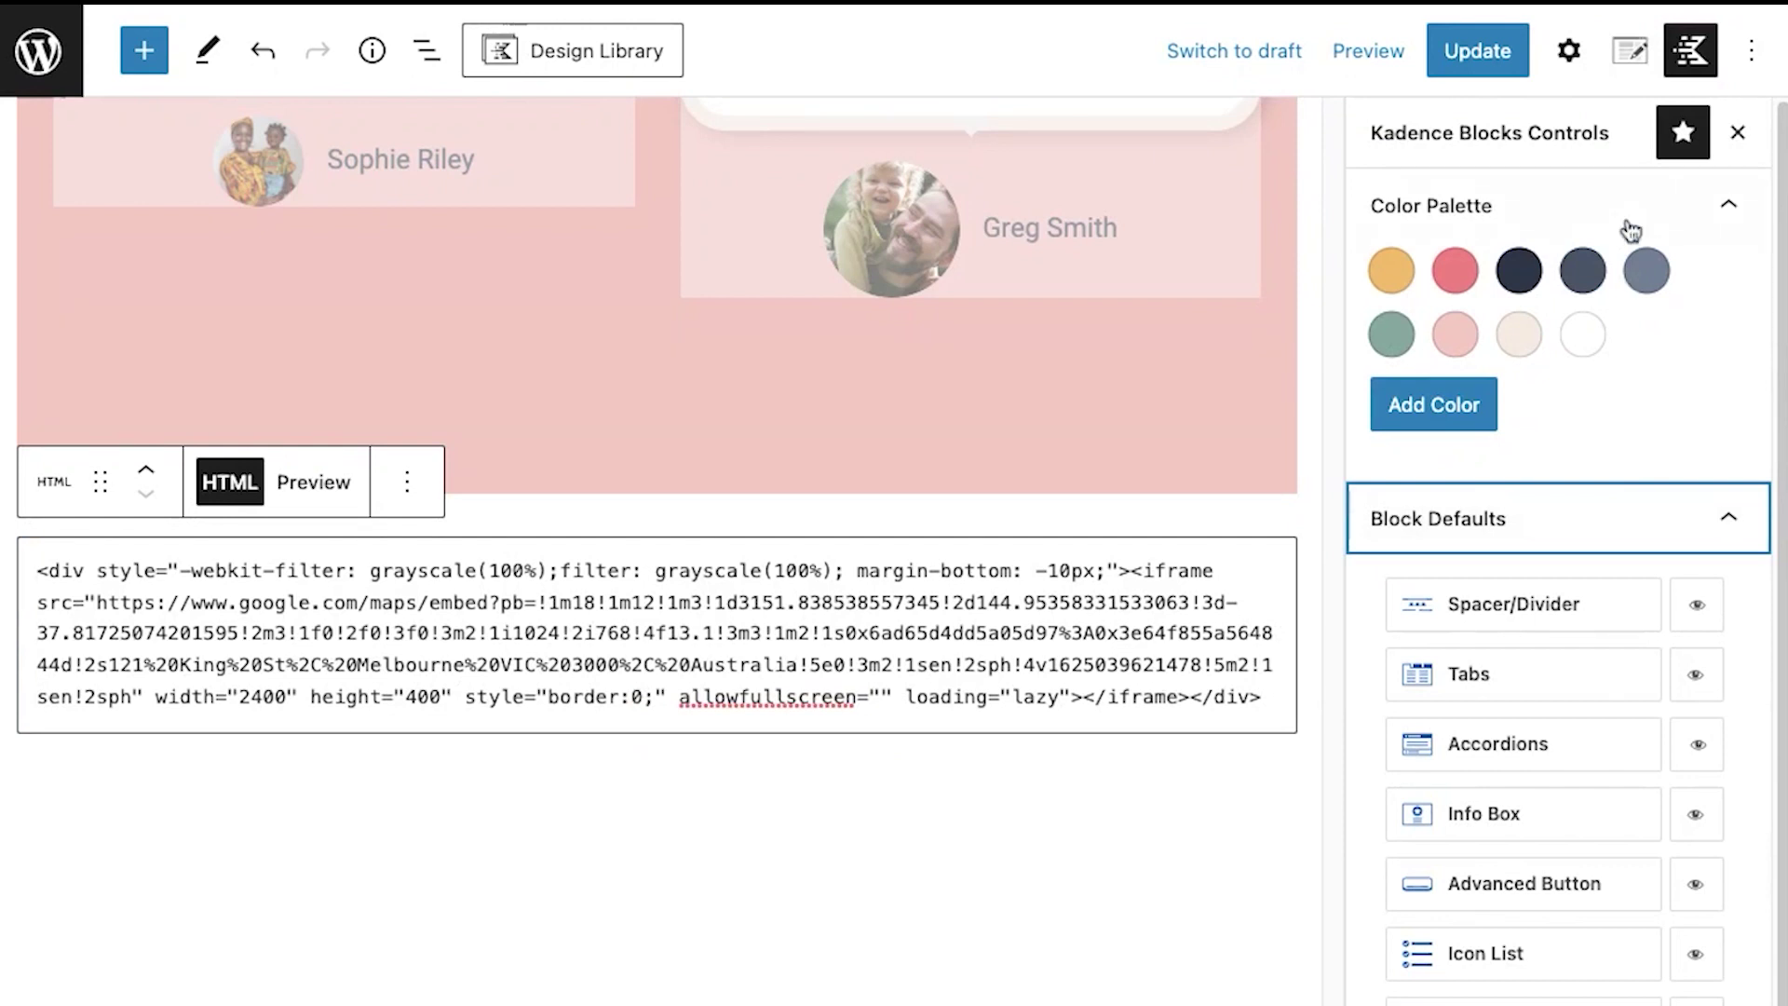
click(1630, 74)
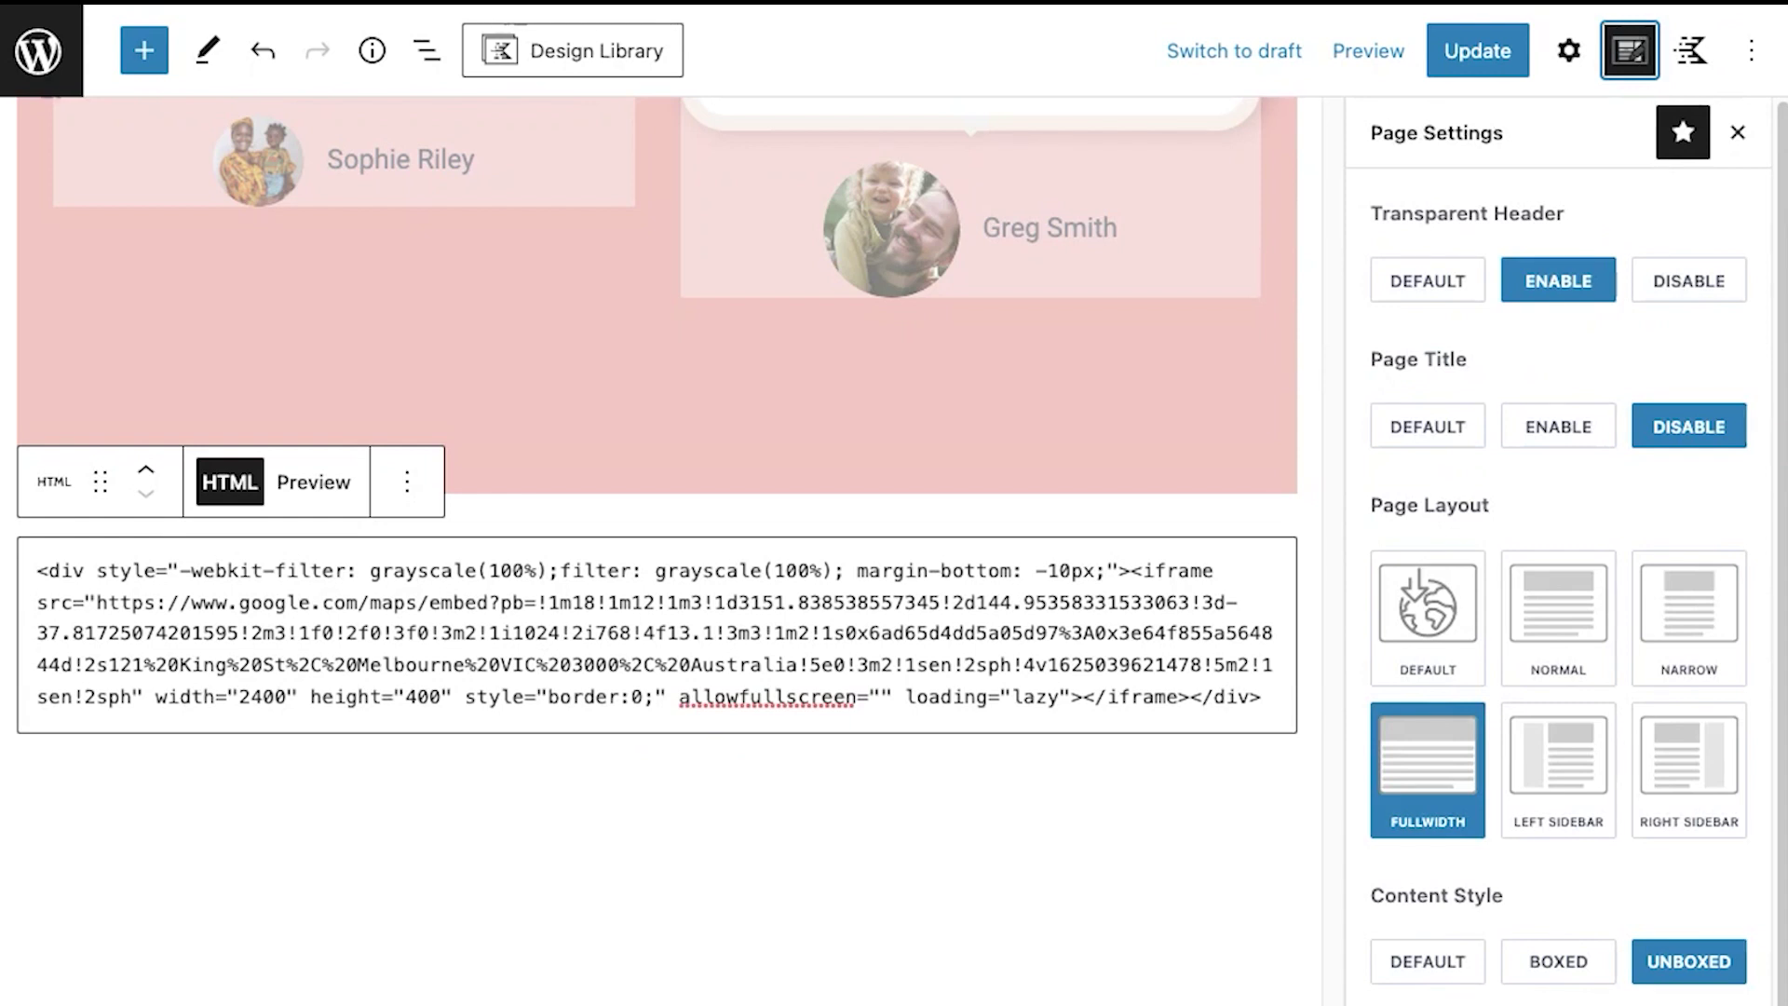
scroll(657, 549, up, 20)
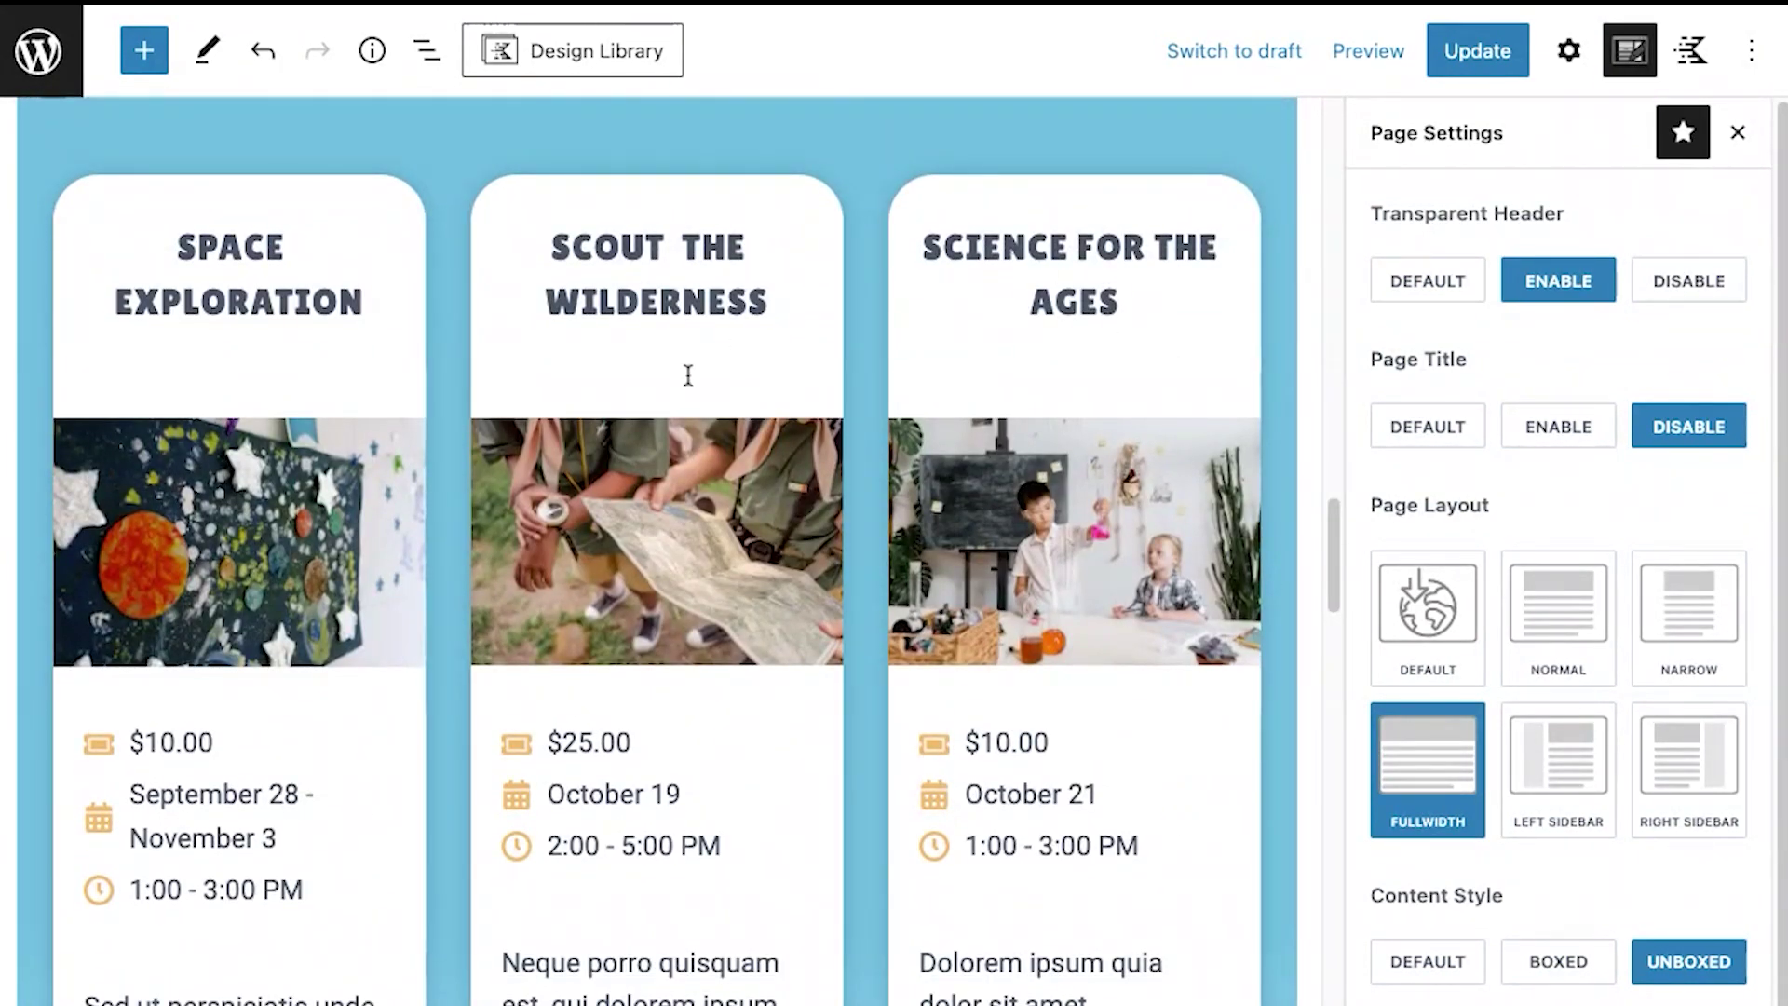
Select the three-column event cards Row Layout and show its block settings
click(1028, 248)
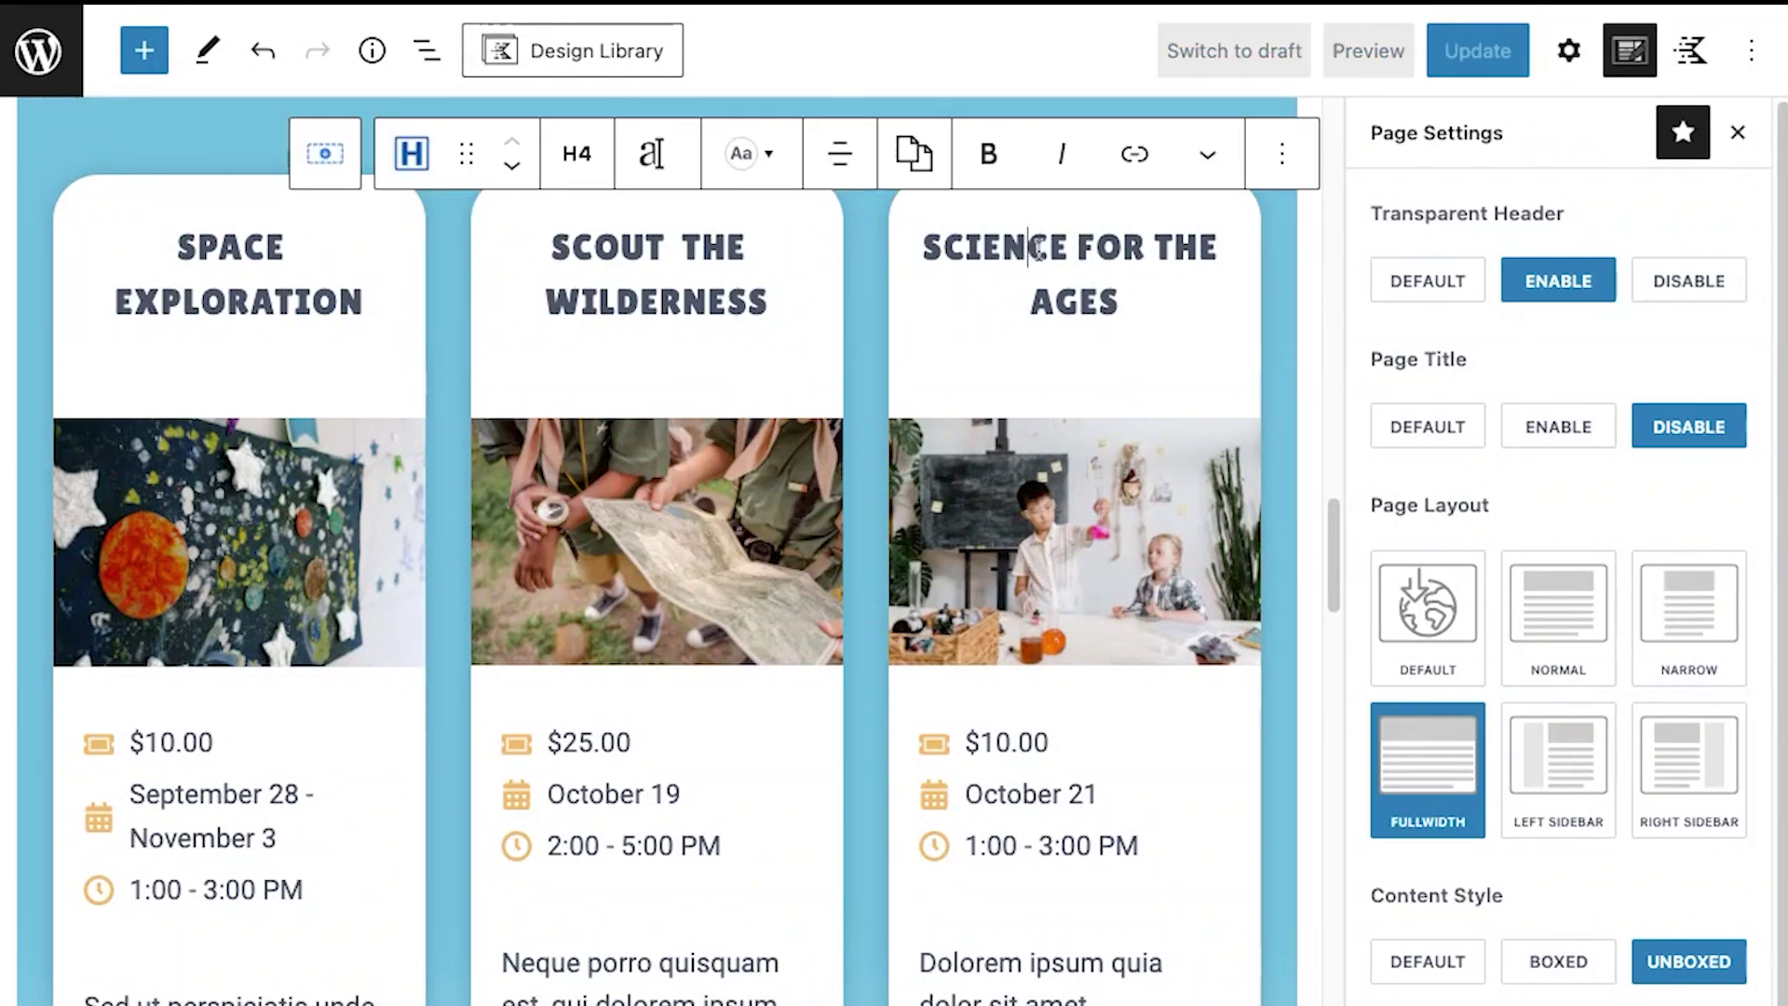
click(1273, 261)
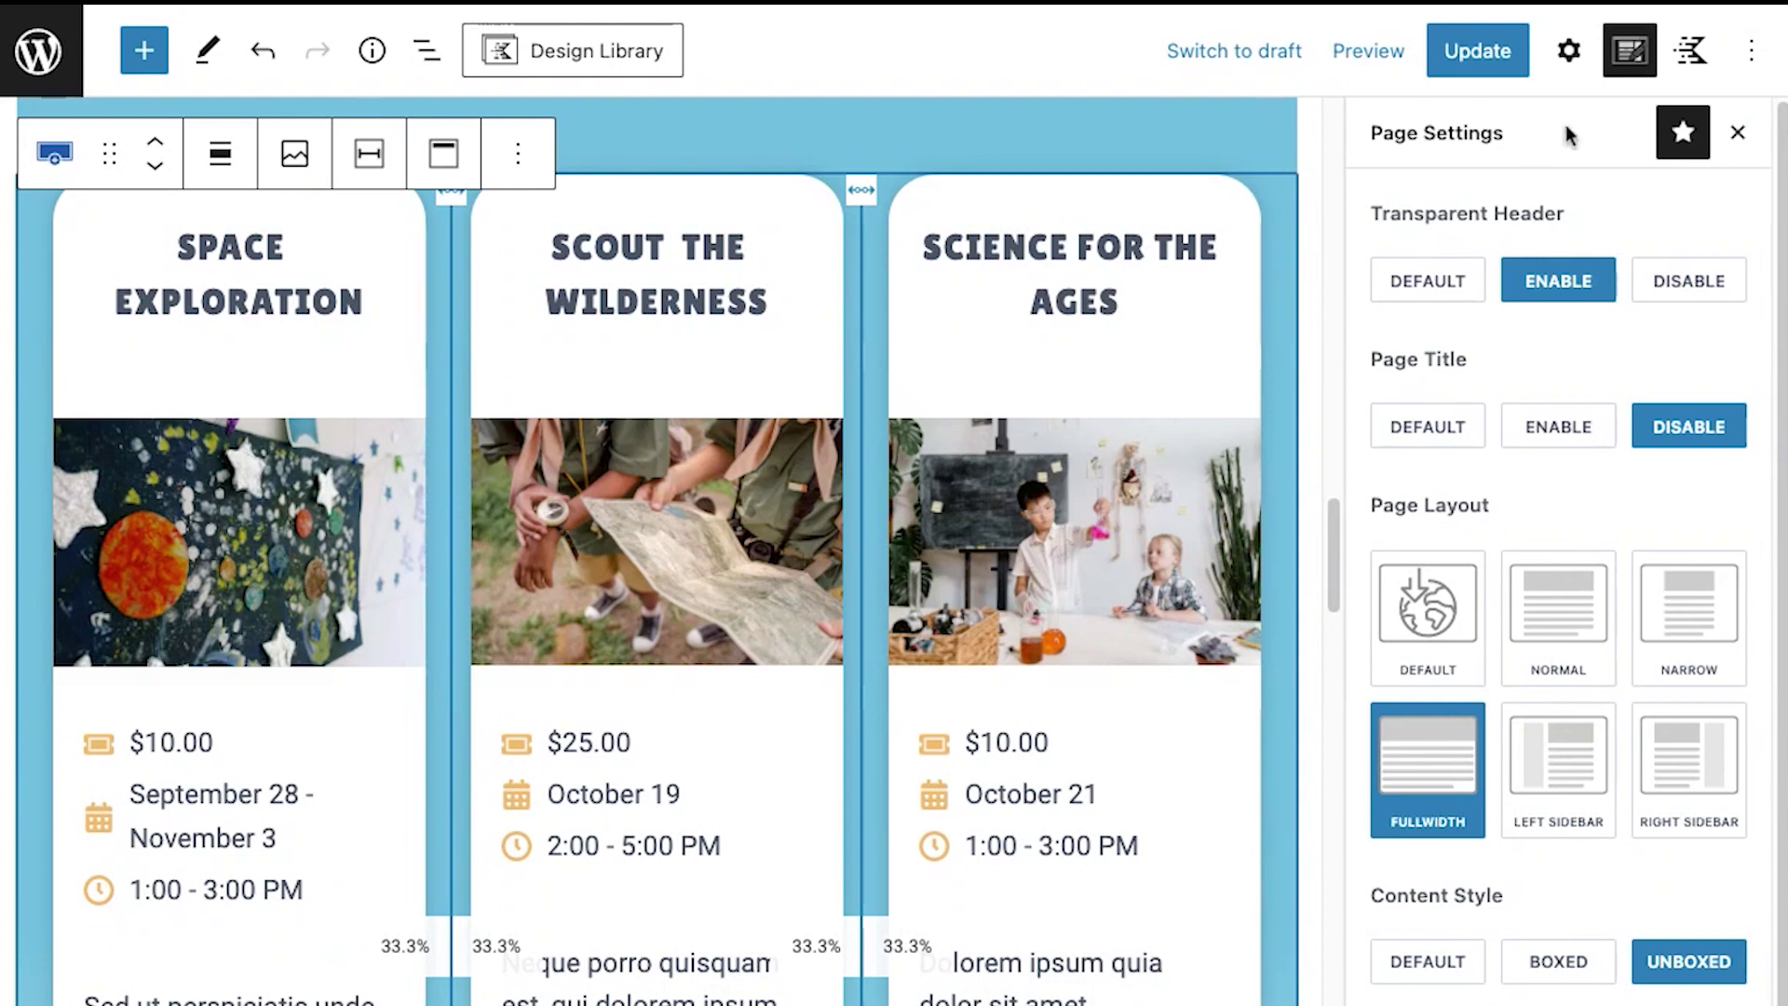
click(1569, 53)
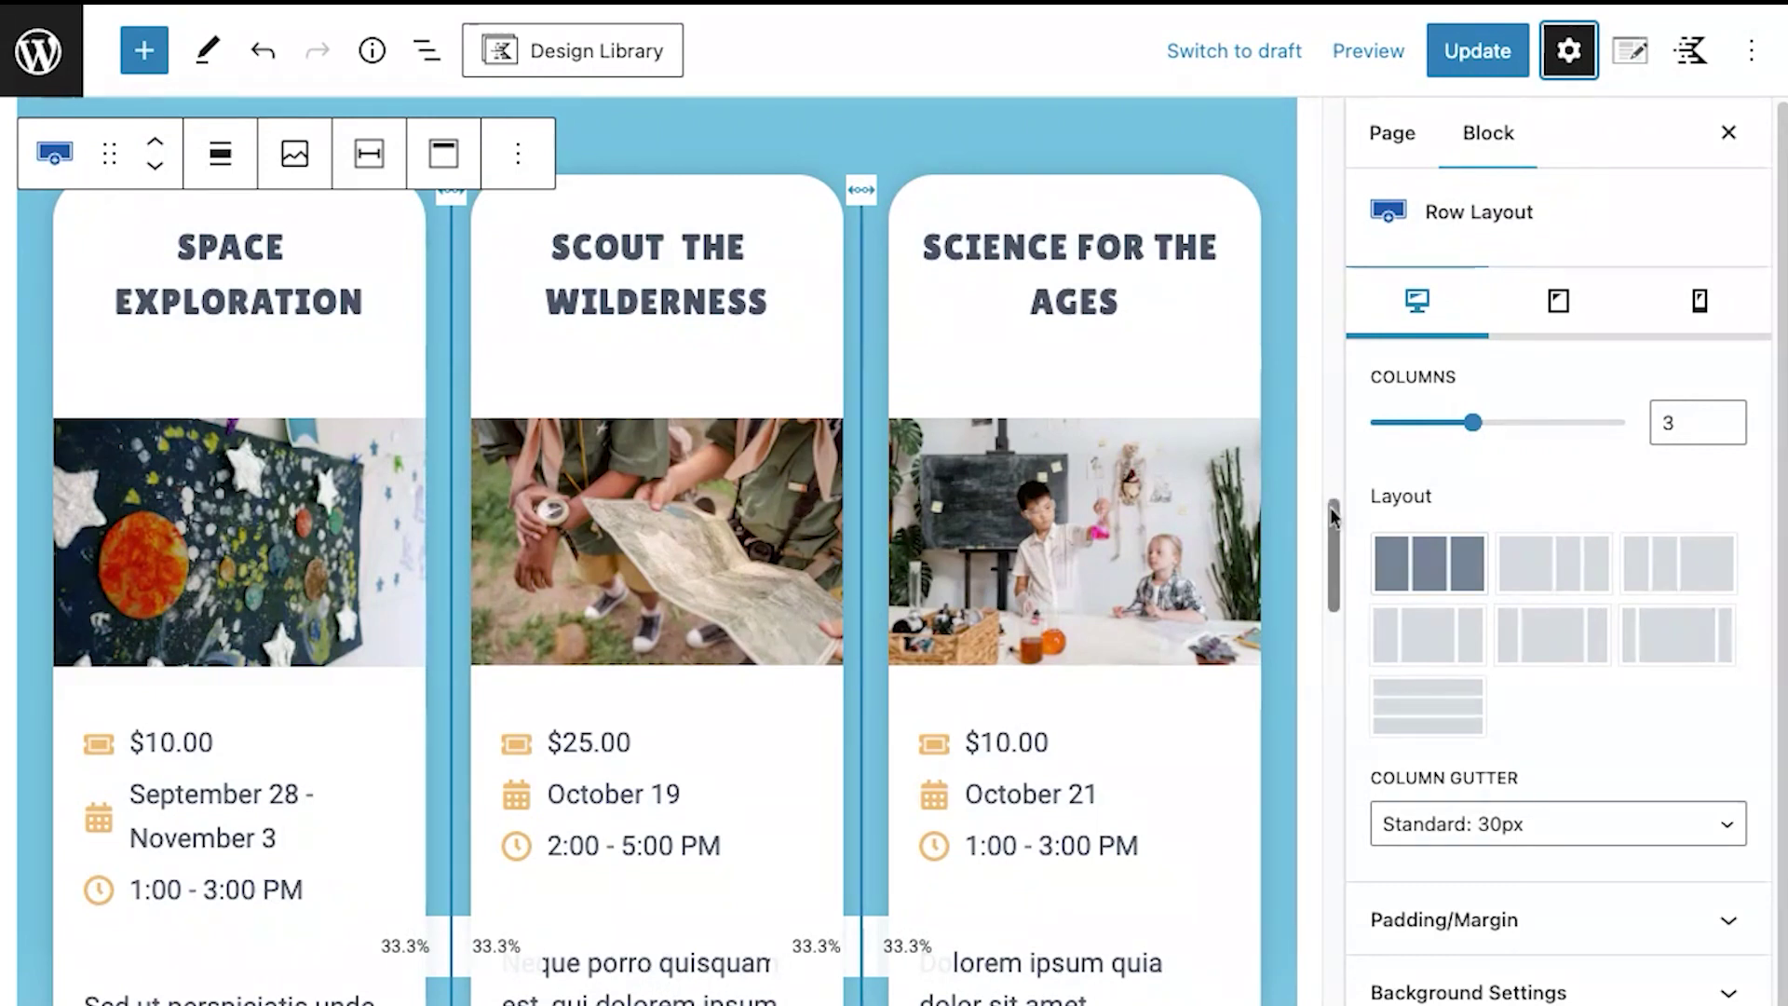
Scroll down through the Home page's staff and testimonial sections
scroll(1330, 519, down, 15)
scroll(652, 522, down, 5)
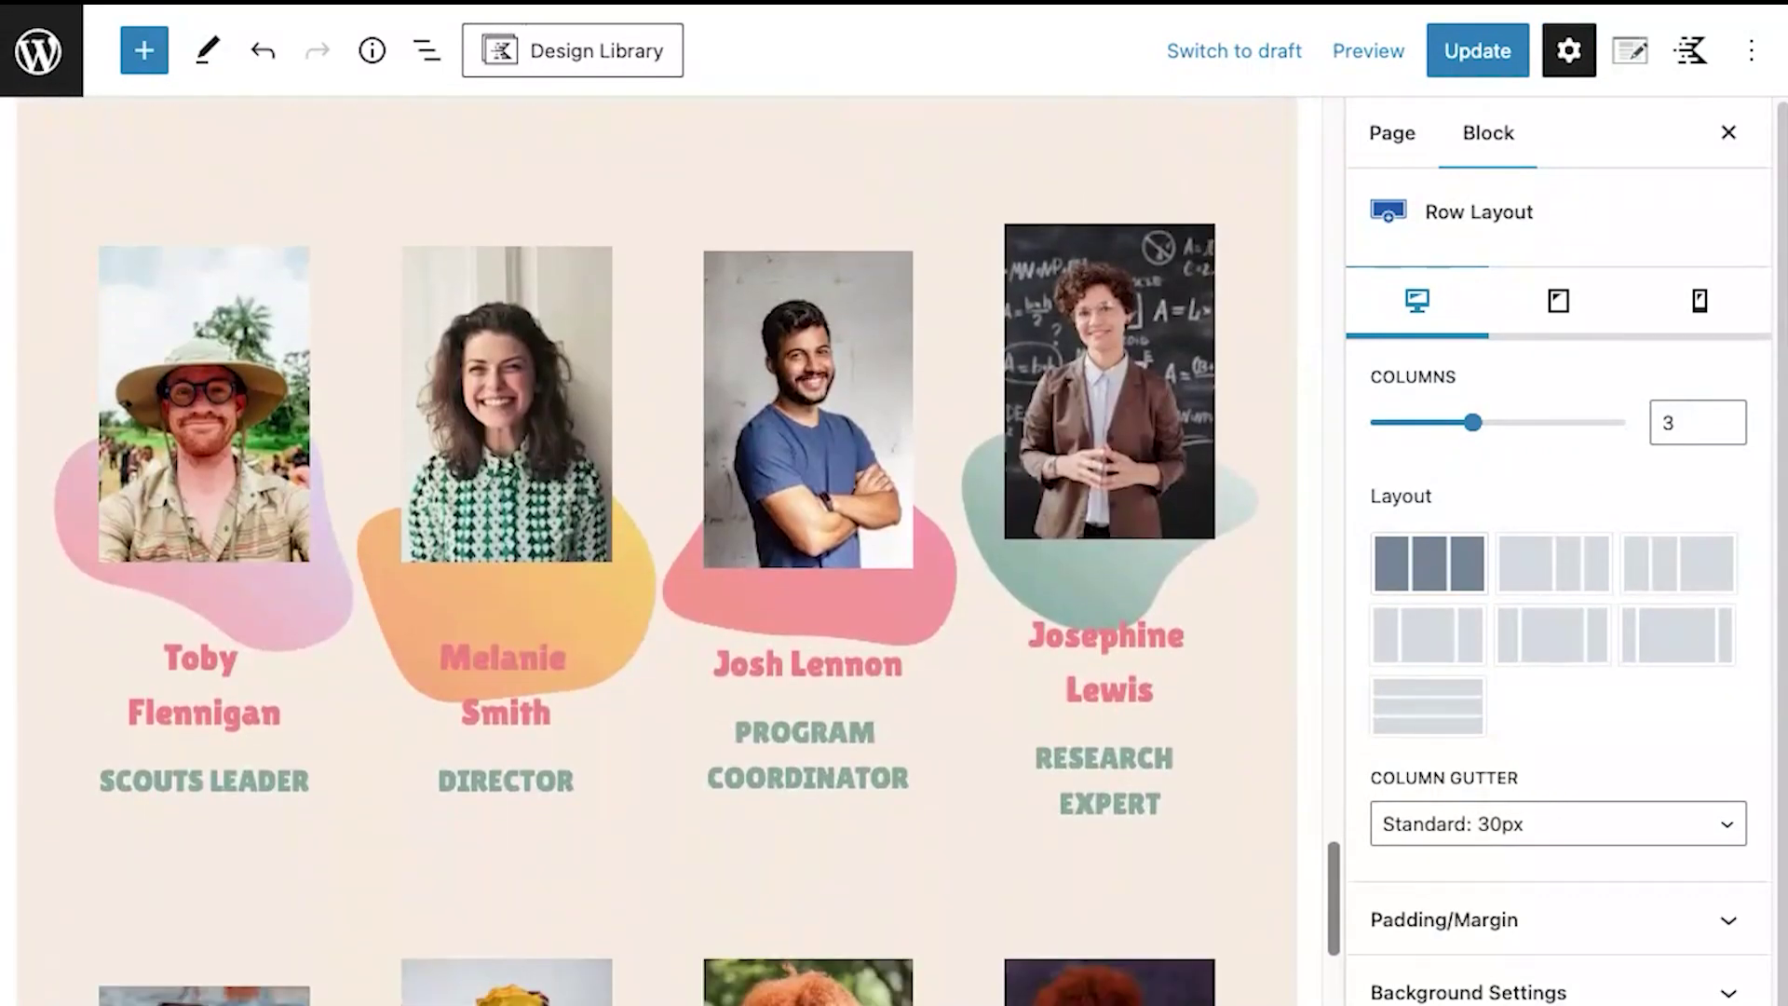
scroll(652, 522, down, 12)
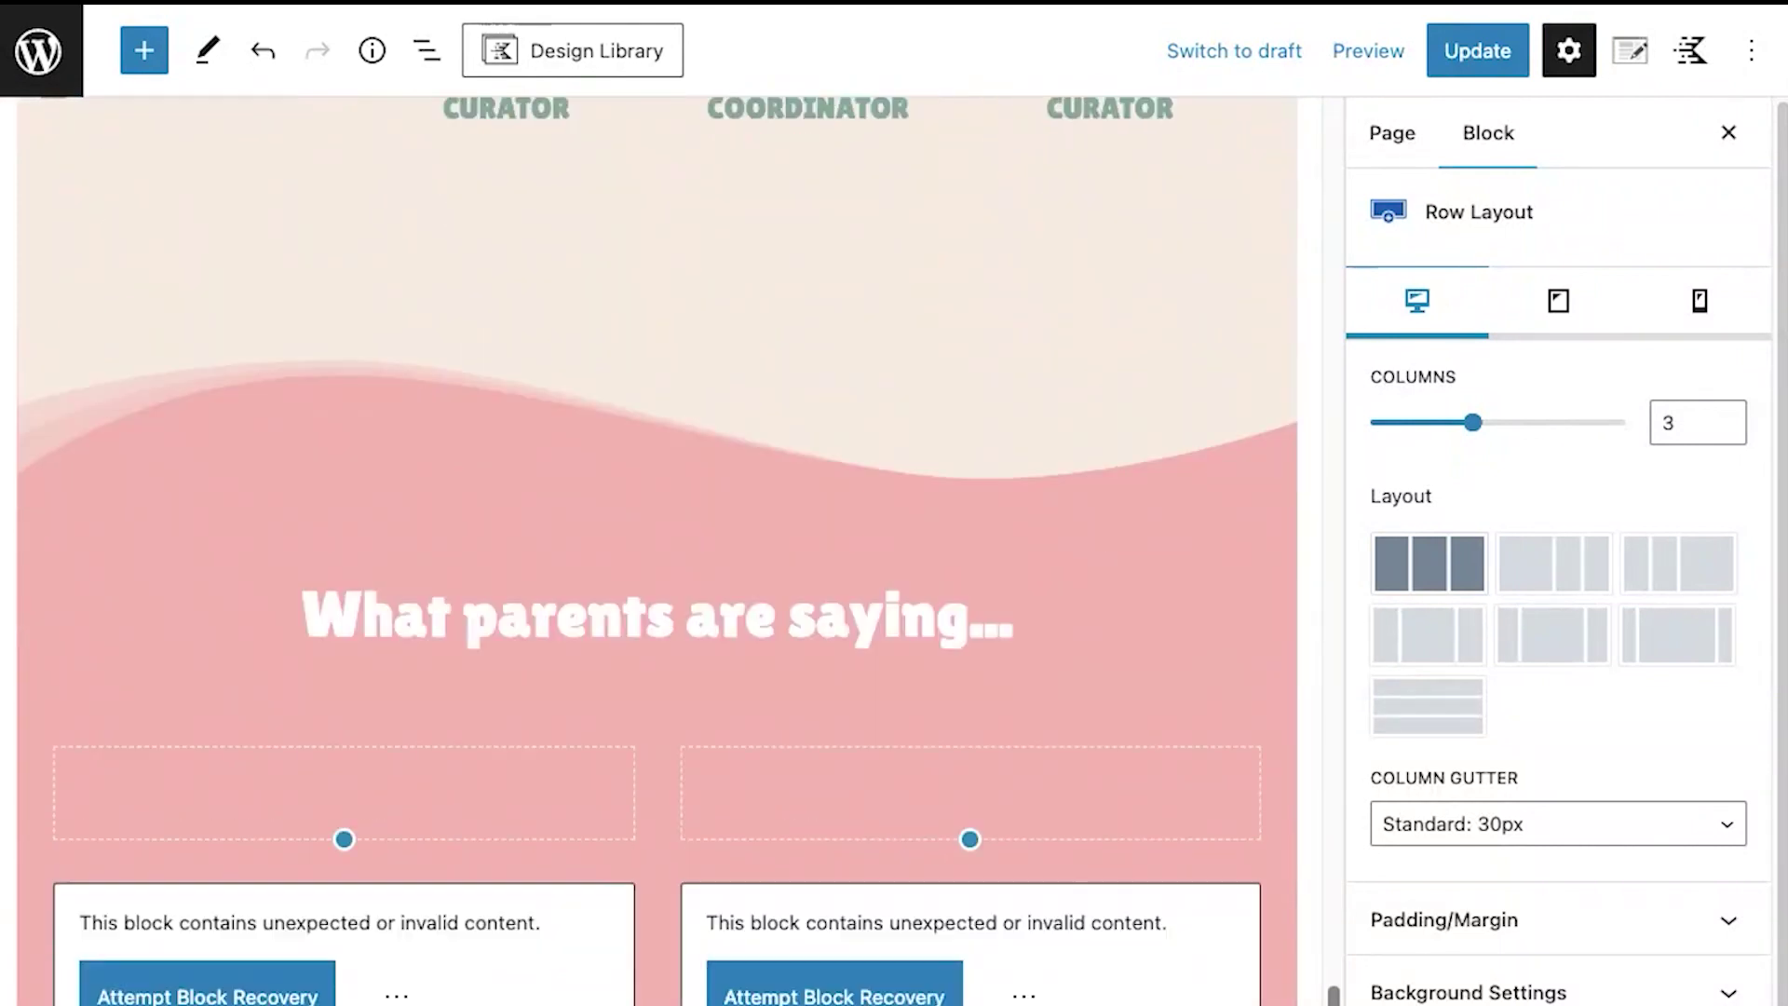
scroll(652, 521, down, 1)
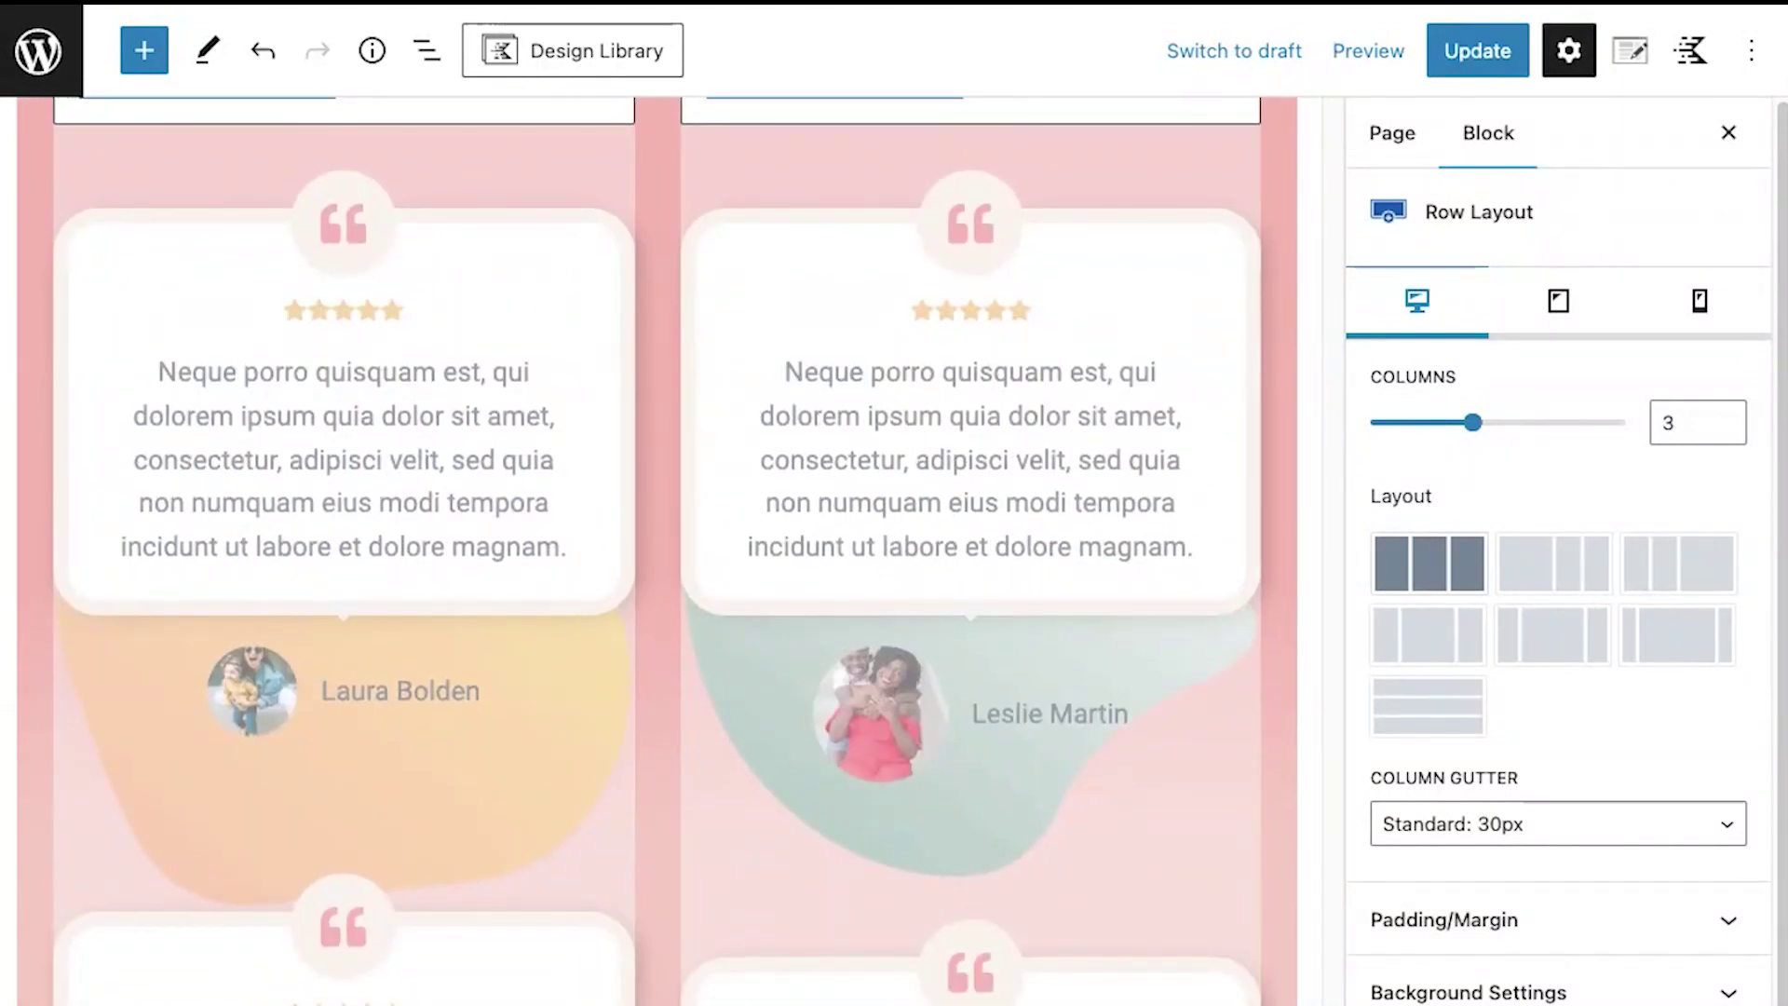